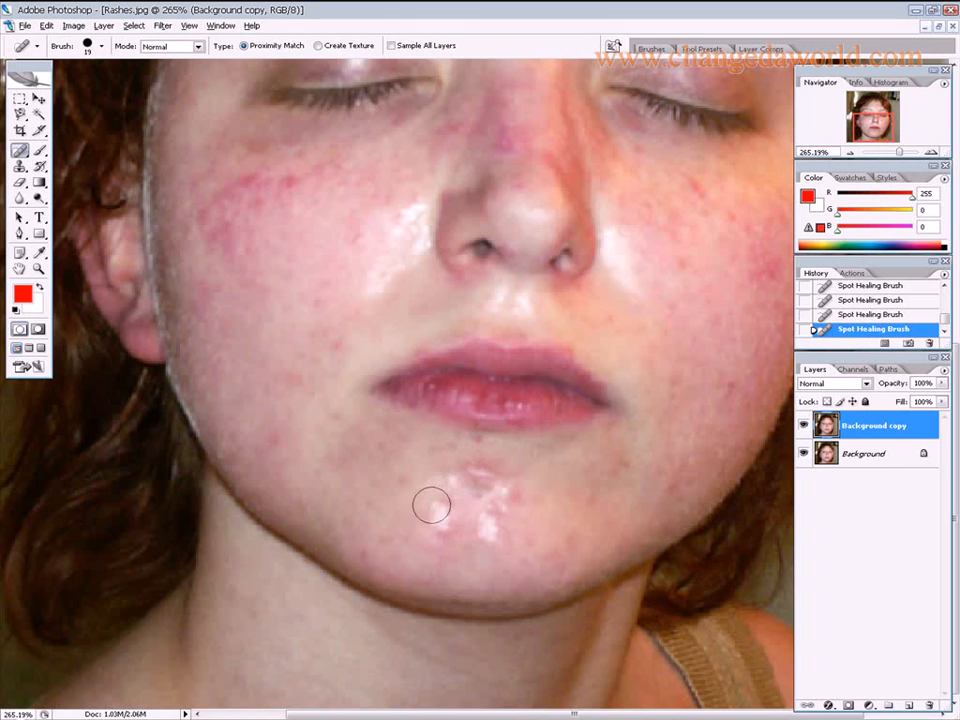
# Step: Heal the chin blemishes and the rash on the subject's right cheek with the Spot Healing Brush on the Background copy layer
pyautogui.click(484, 527)
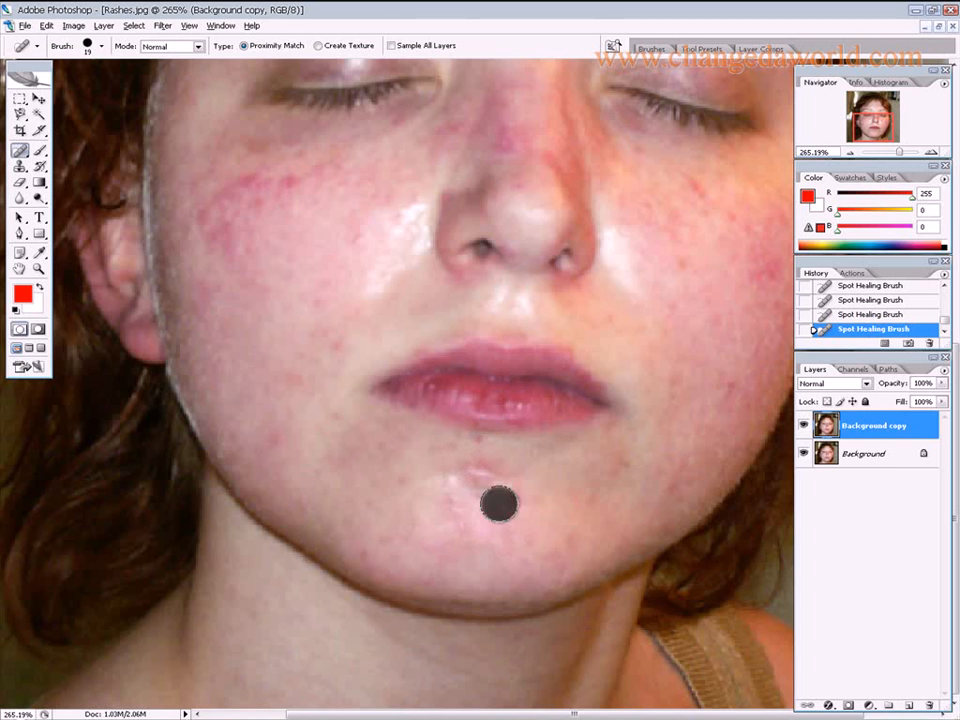
pyautogui.click(212, 229)
pyautogui.moveTo(251, 184); pyautogui.dragTo(289, 186)
pyautogui.click(250, 210)
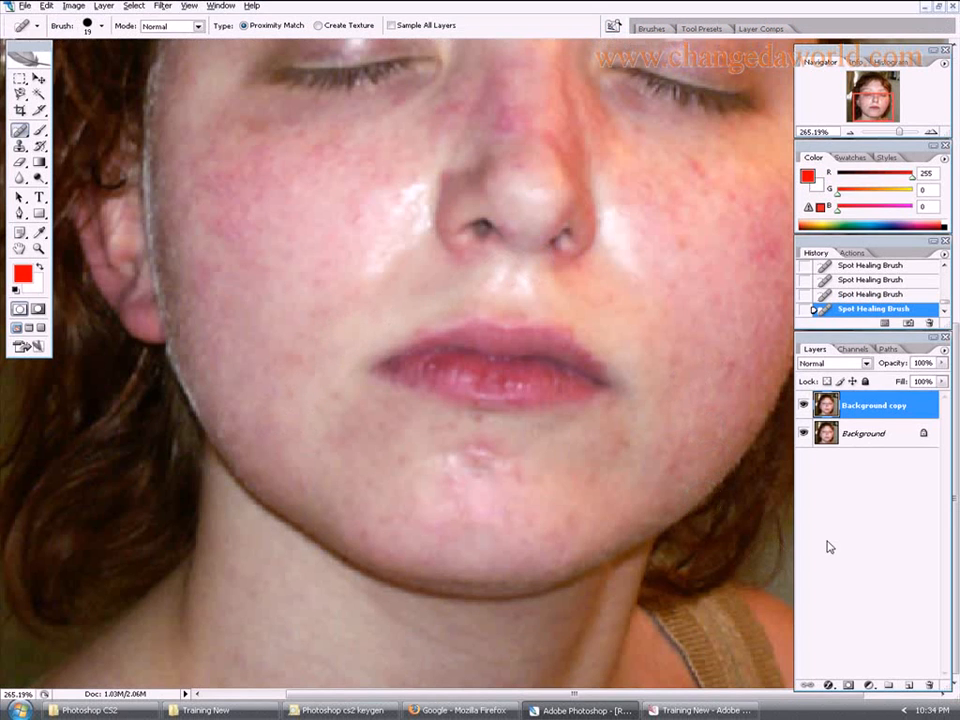
# Step: Compare the whole face before and after the spot healing by toggling the Background copy layer's visibility
pyautogui.click(803, 405)
pyautogui.click(803, 405)
pyautogui.hotkey('ctrl', '0')
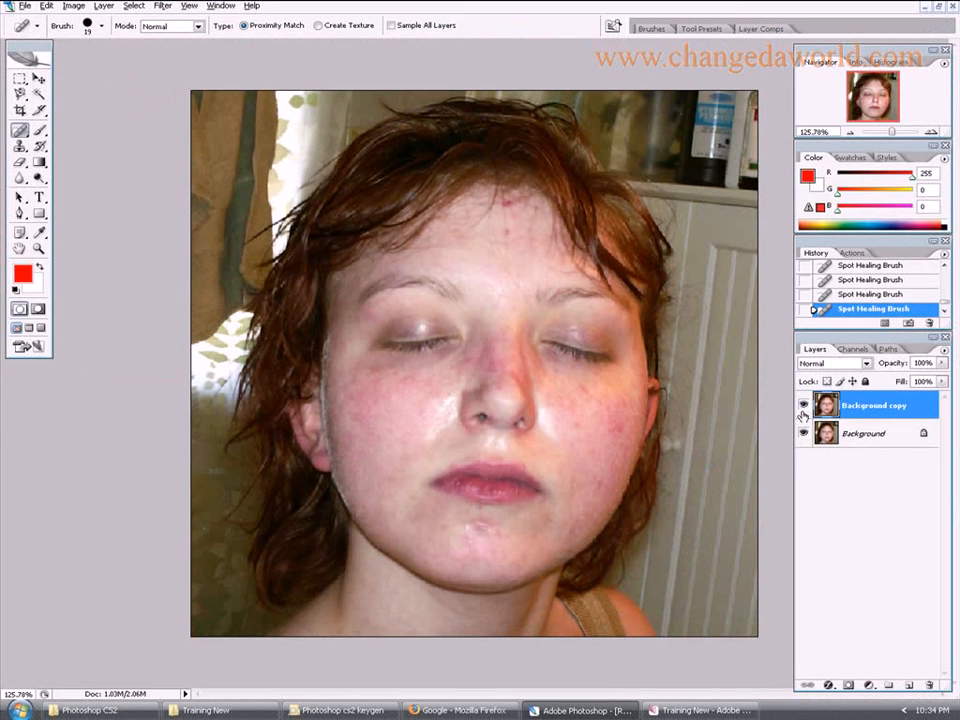
pyautogui.click(803, 405)
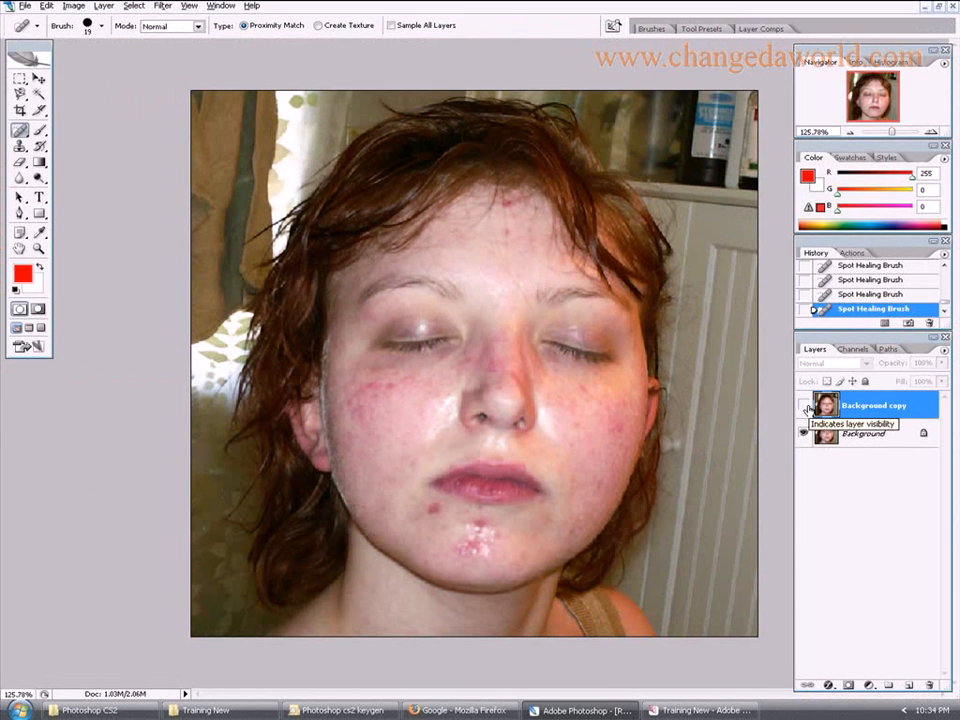
pyautogui.click(805, 406)
pyautogui.click(804, 406)
pyautogui.click(804, 406)
pyautogui.click(804, 406)
pyautogui.click(805, 406)
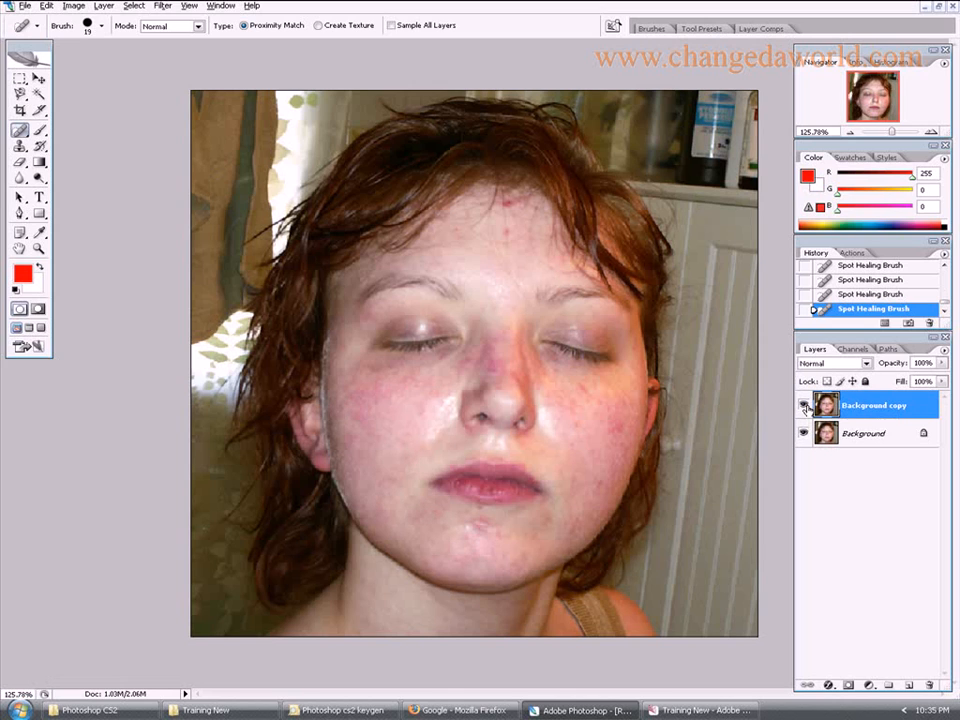
pyautogui.click(805, 406)
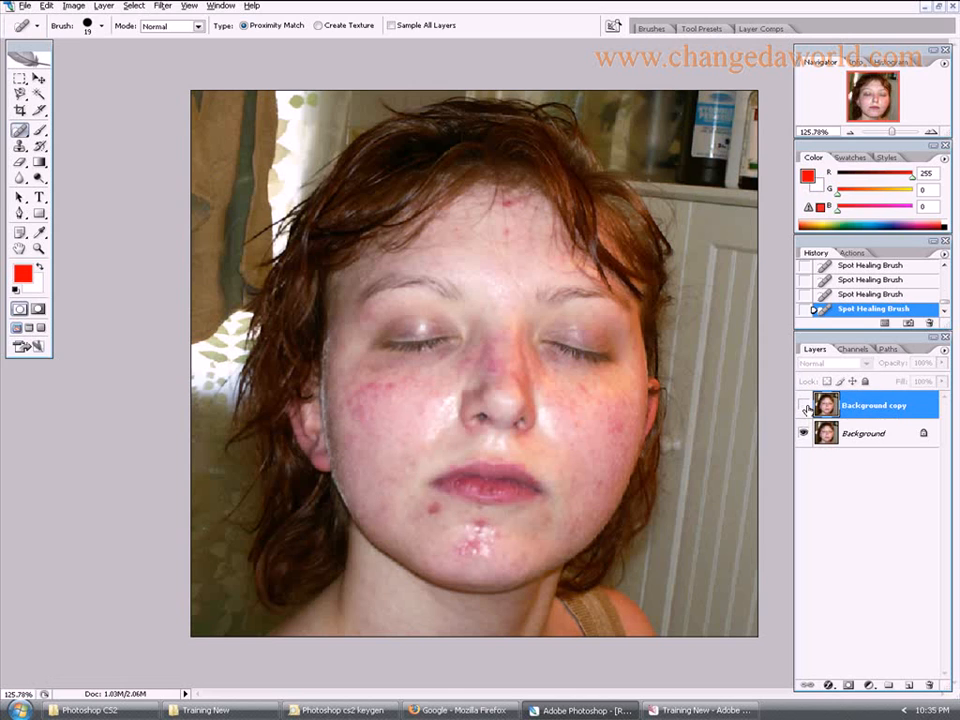
pyautogui.click(805, 406)
# Step: Replace the retouched Background copy with a fresh duplicate of the Background layer and switch to the Healing Brush tool
pyautogui.moveTo(842, 404); pyautogui.dragTo(929, 685)
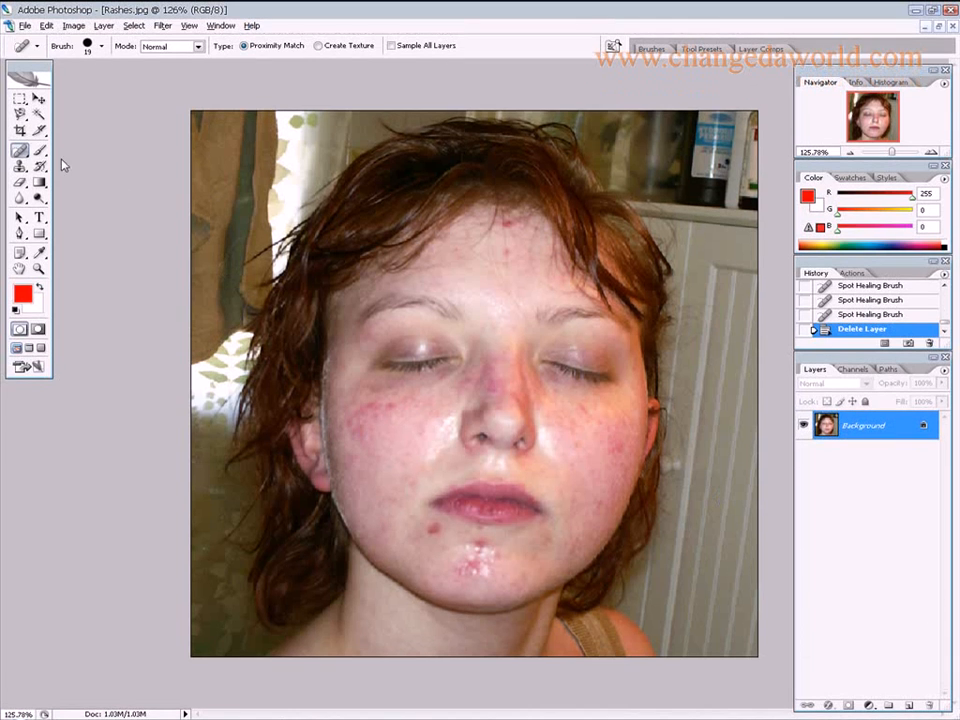
pyautogui.click(20, 153)
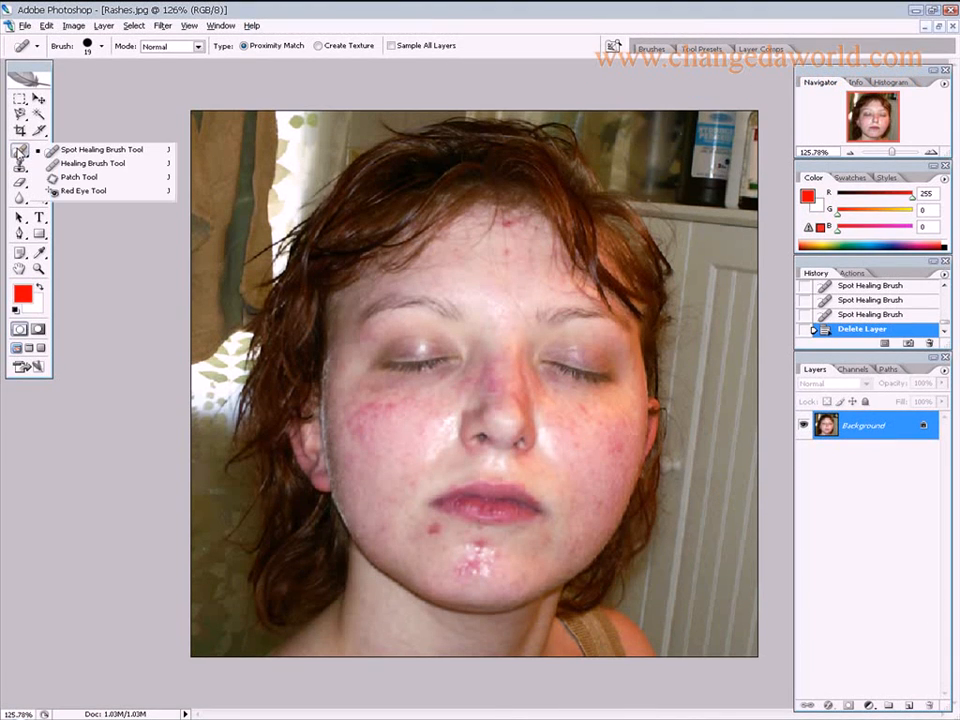
pyautogui.click(93, 163)
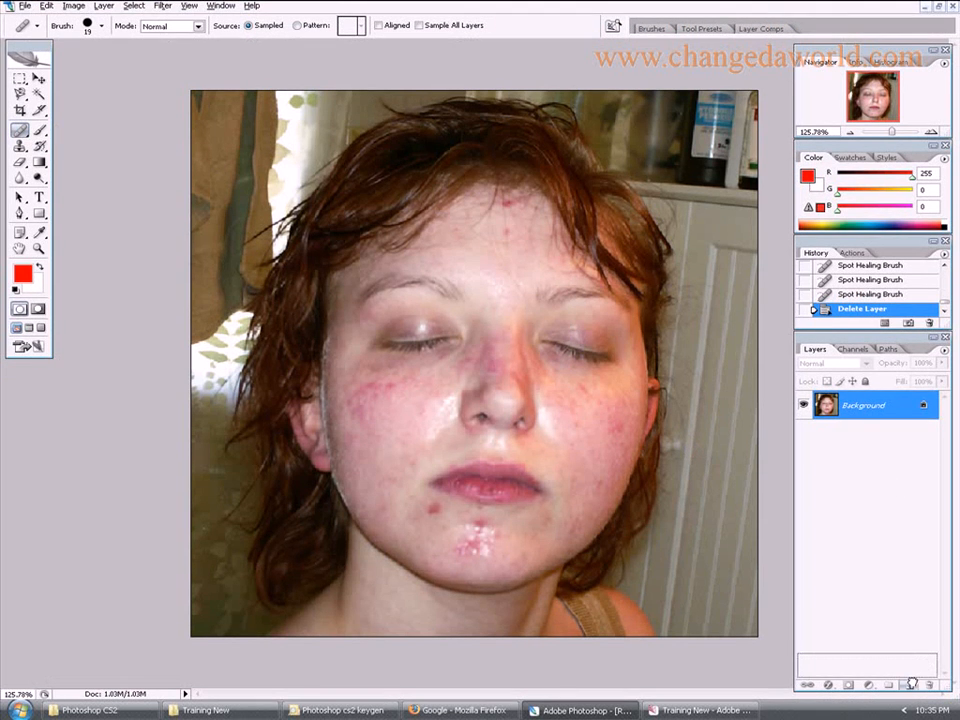
pyautogui.moveTo(912, 683); pyautogui.dragTo(912, 685)
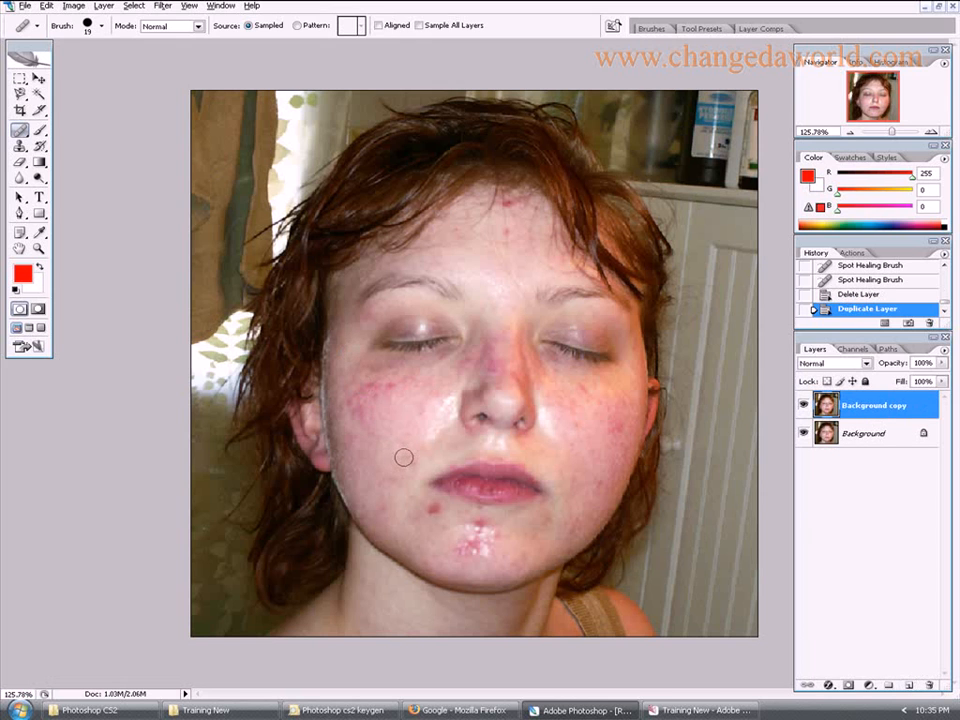
# Step: Heal the red spot beside the lower lip and the edge of the chin rash using clean skin sampled from the cheek
pyautogui.scroll(2, 411, 468)
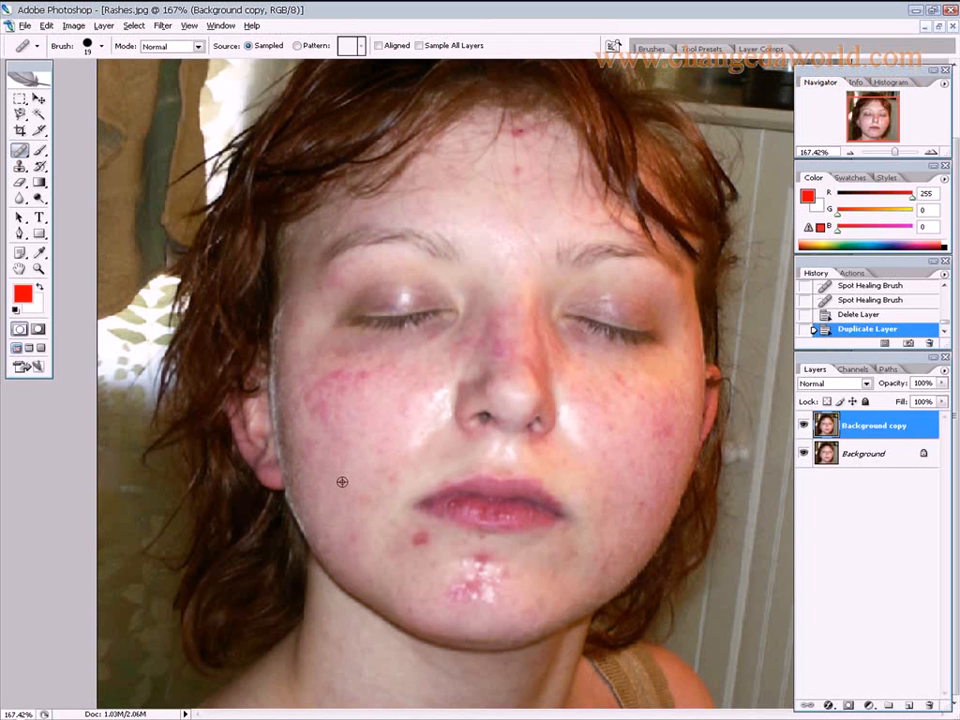
pyautogui.click(418, 538)
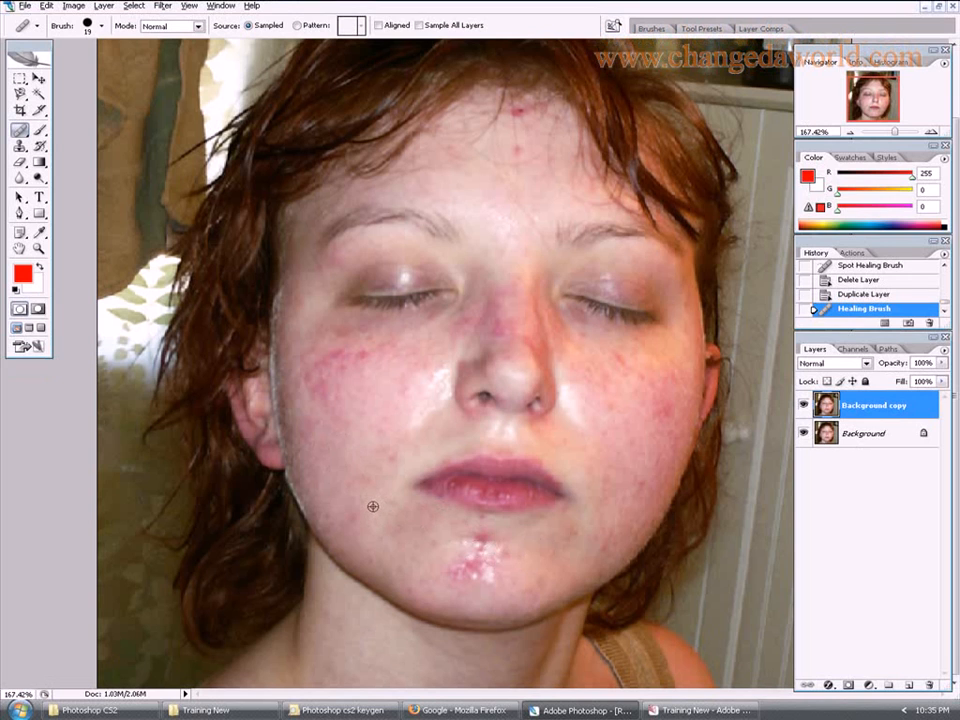
pyautogui.click(455, 570)
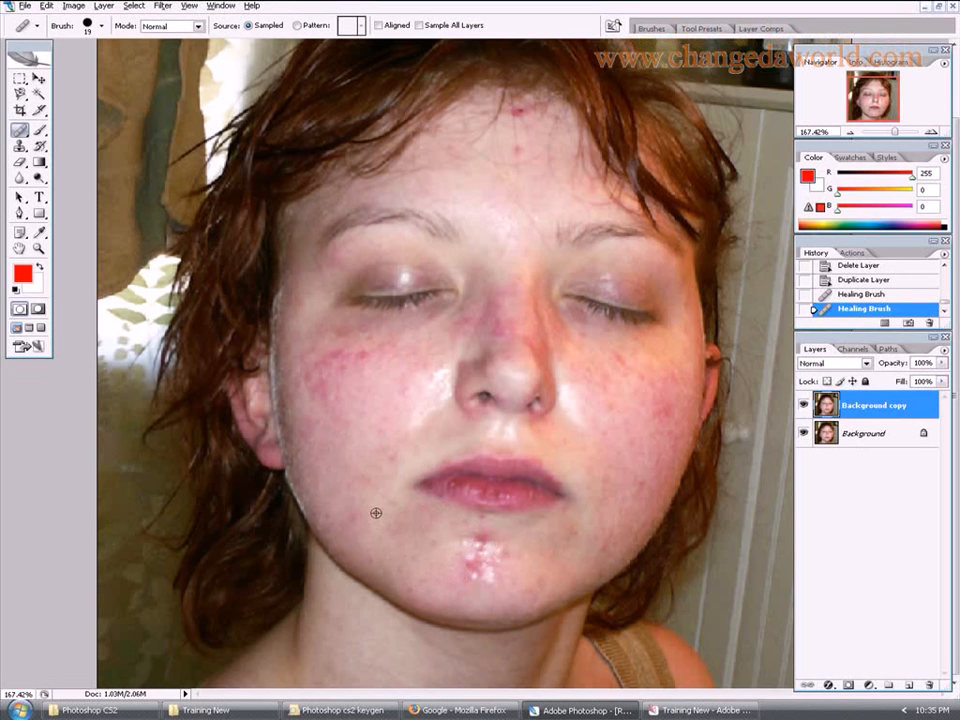
# Step: Set the Healing Brush to a 35 px diameter and 0% hardness
pyautogui.rightClick(355, 485)
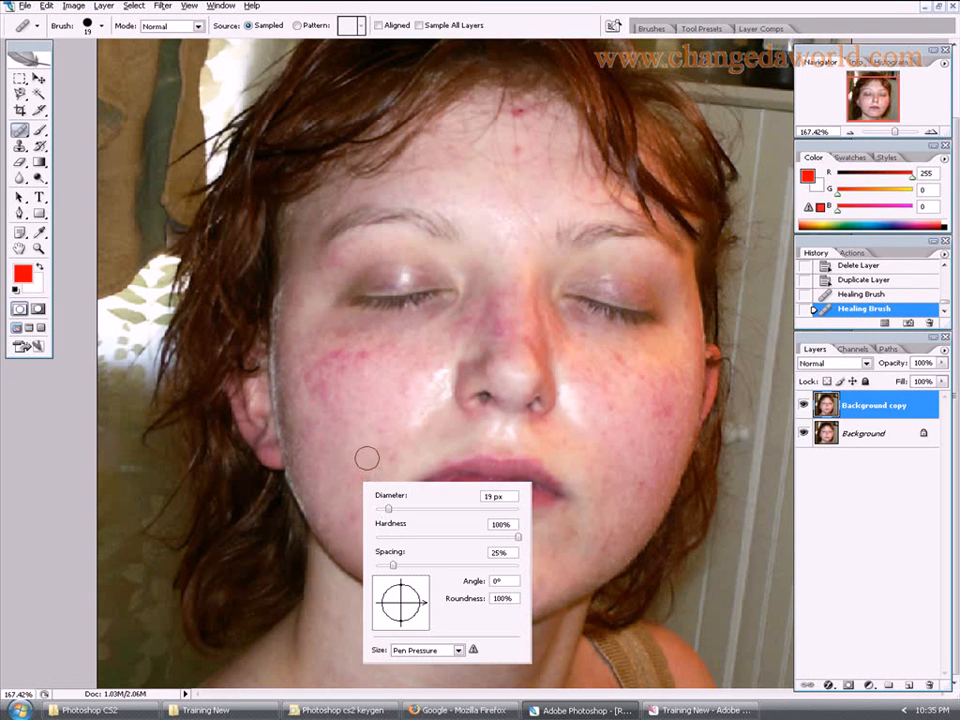
pyautogui.rightClick(373, 423)
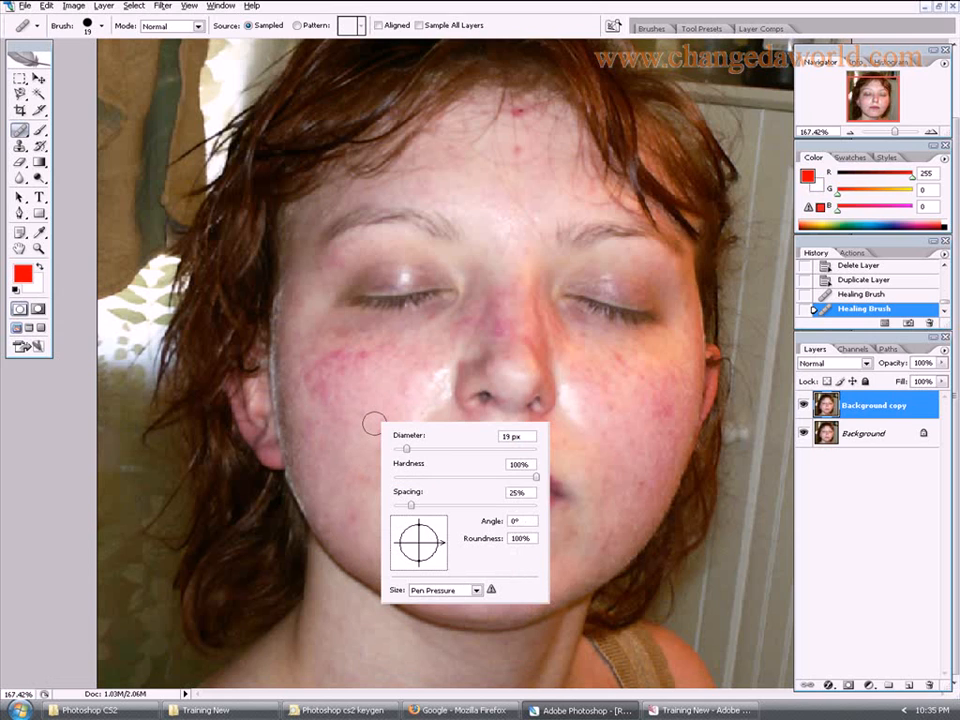
pyautogui.moveTo(406, 452); pyautogui.dragTo(426, 451)
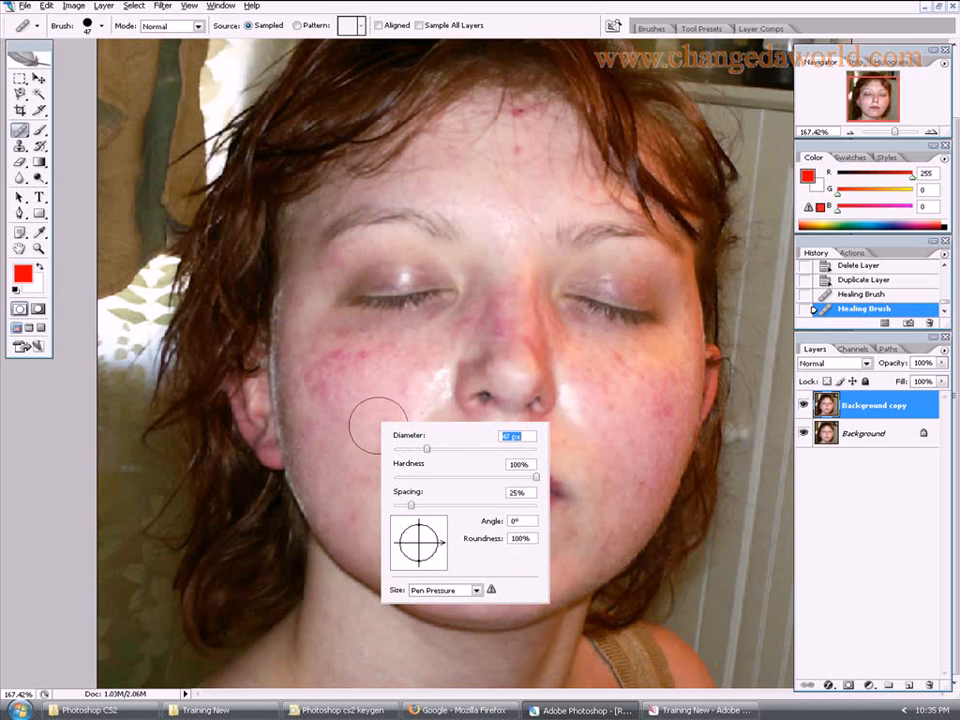
pyautogui.moveTo(536, 480)
pyautogui.mouseDown()
pyautogui.moveTo(390, 478)
pyautogui.moveTo(416, 452)
pyautogui.mouseUp()
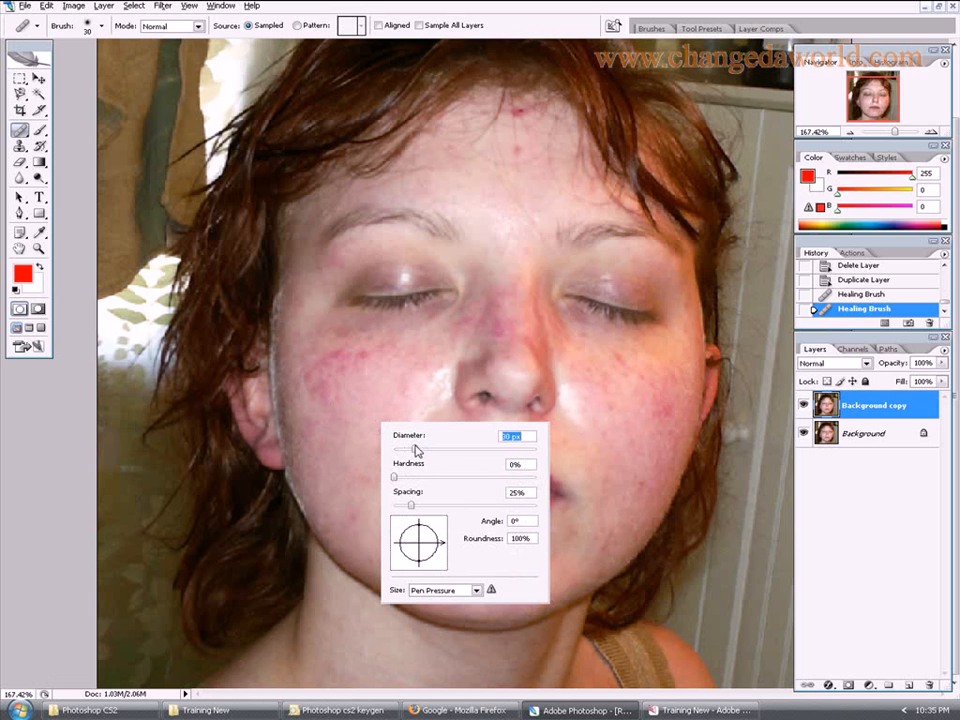
pyautogui.click(364, 449)
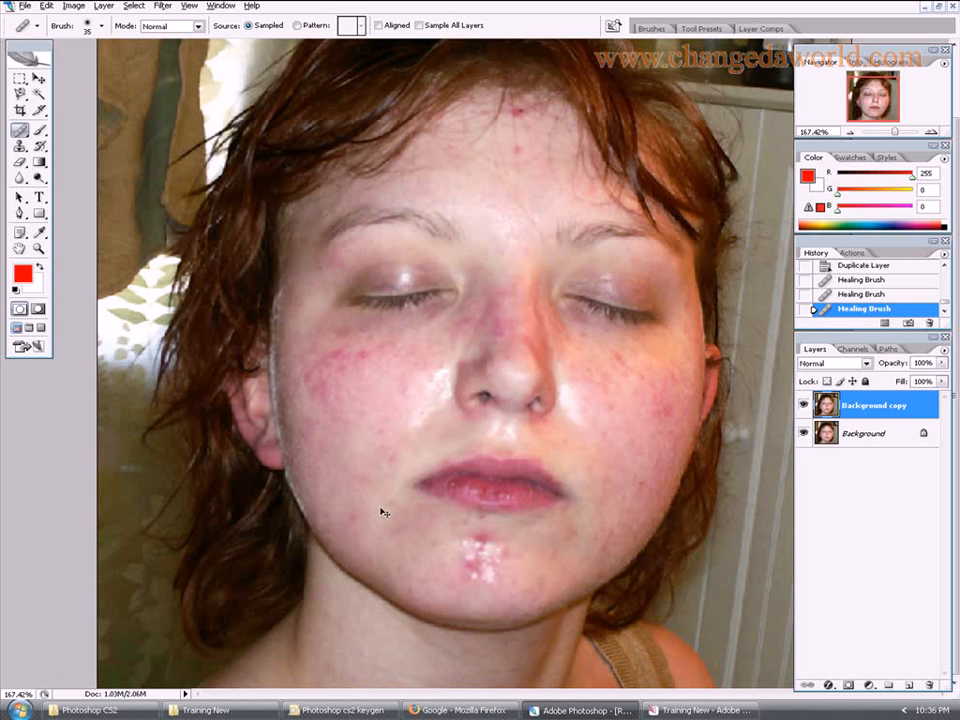
# Step: Heal the remaining red and shiny blemishes on the chin with skin sampled from the lower cheek
pyautogui.click(476, 540)
pyautogui.click(471, 561)
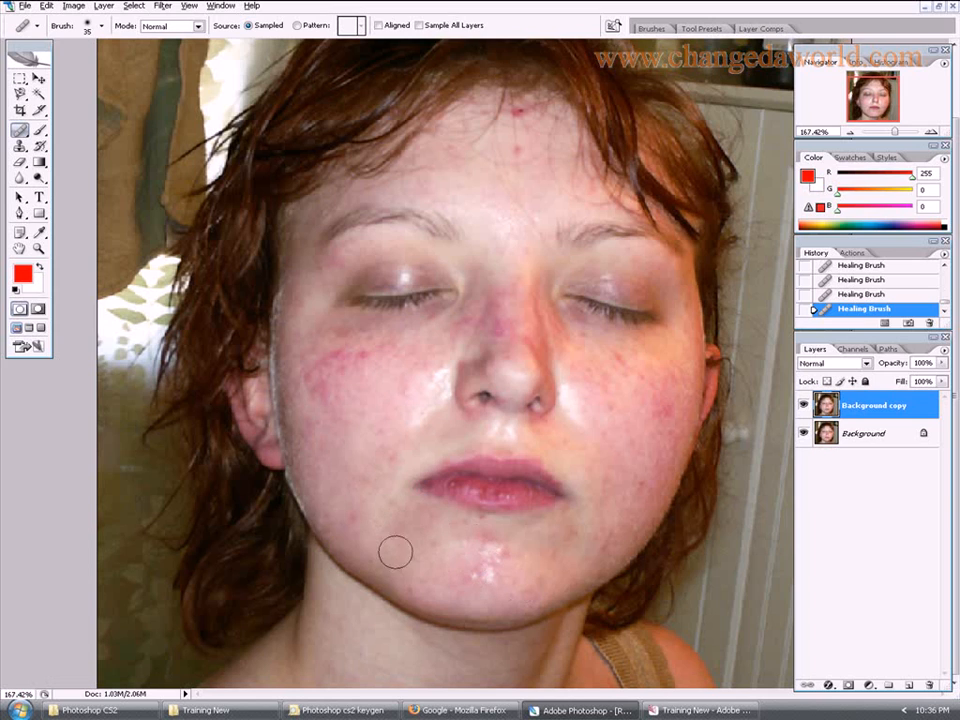
pyautogui.keyDown('alt'); pyautogui.click(384, 499); pyautogui.keyUp('alt')
pyautogui.click(471, 562)
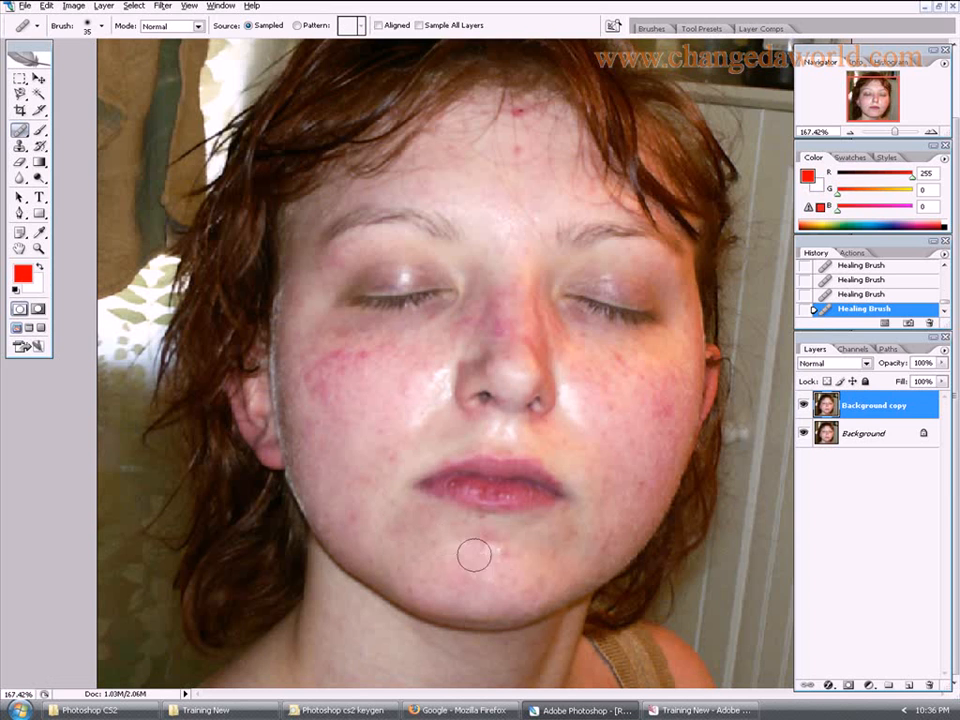
pyautogui.keyDown('alt'); pyautogui.click(376, 508); pyautogui.keyUp('alt')
pyautogui.click(496, 556)
# Step: Examine the healed skin around the mouth and chin at high magnification
pyautogui.scroll(4, 411, 538)
pyautogui.scroll(8, 411, 538)
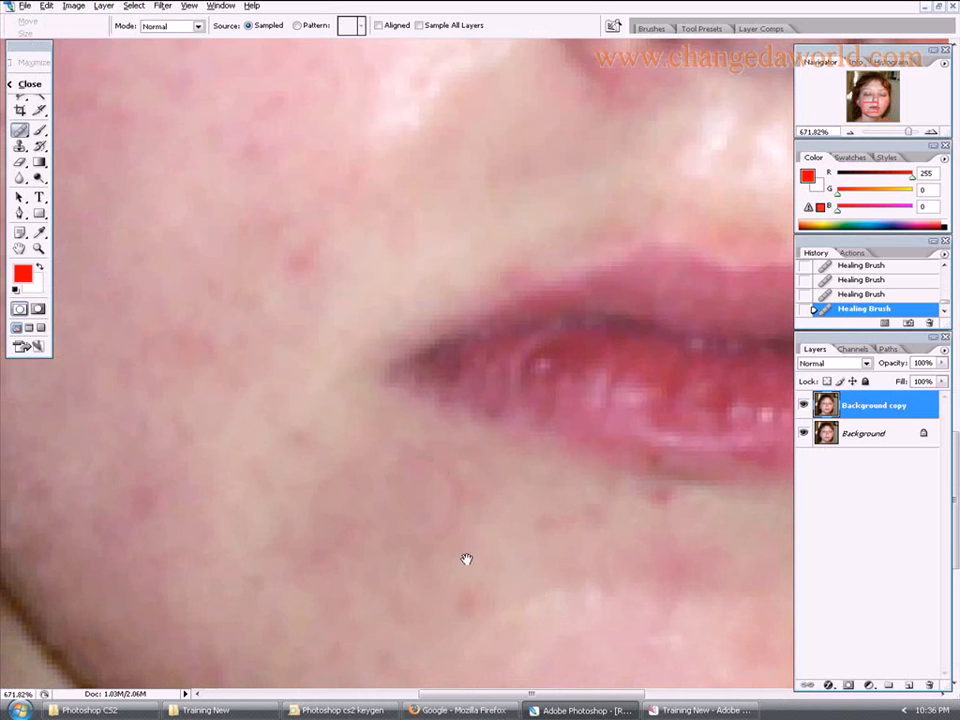
pyautogui.rightClick(415, 390)
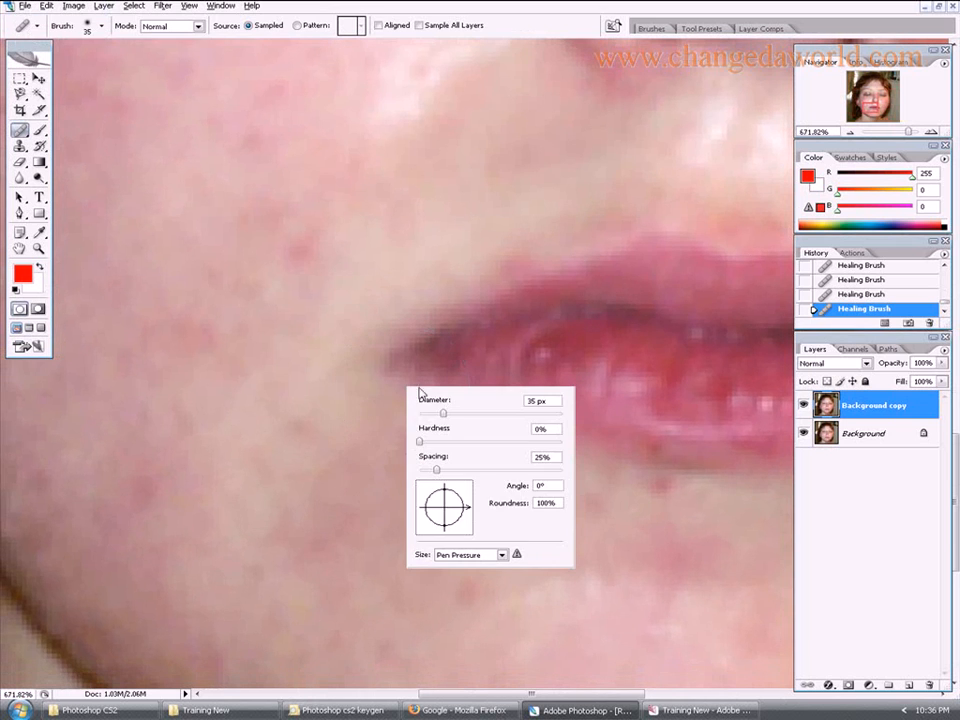
pyautogui.click(318, 380)
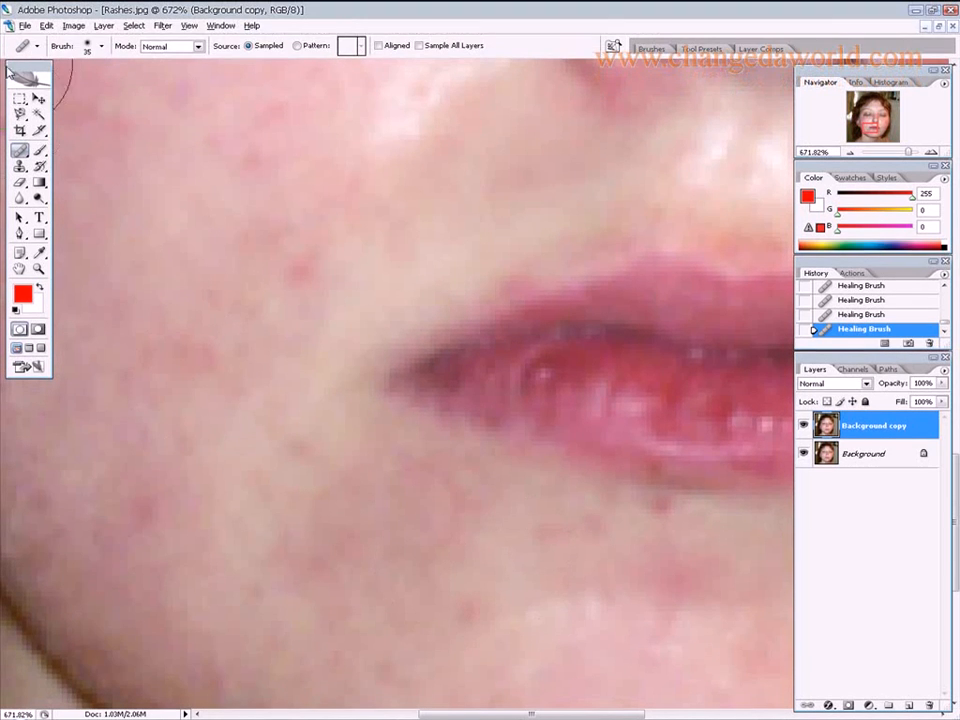
pyautogui.click(39, 79)
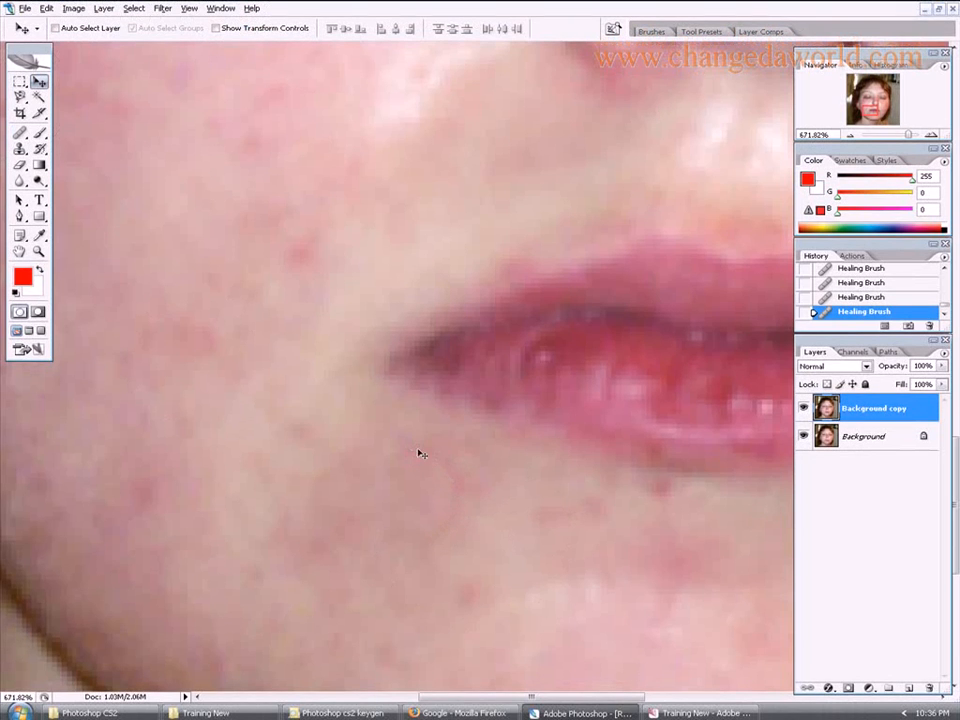
pyautogui.moveTo(606, 542); pyautogui.dragTo(439, 343)
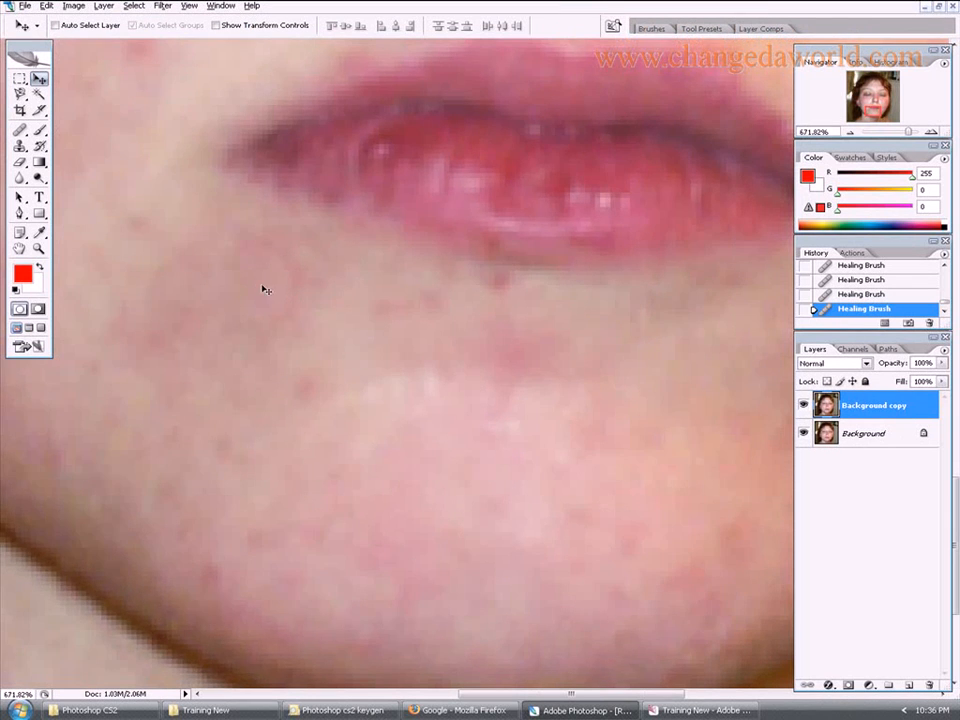
pyautogui.hotkey('ctrl', '0')
pyautogui.hotkey('alt', 'space')
pyautogui.press('Escape')
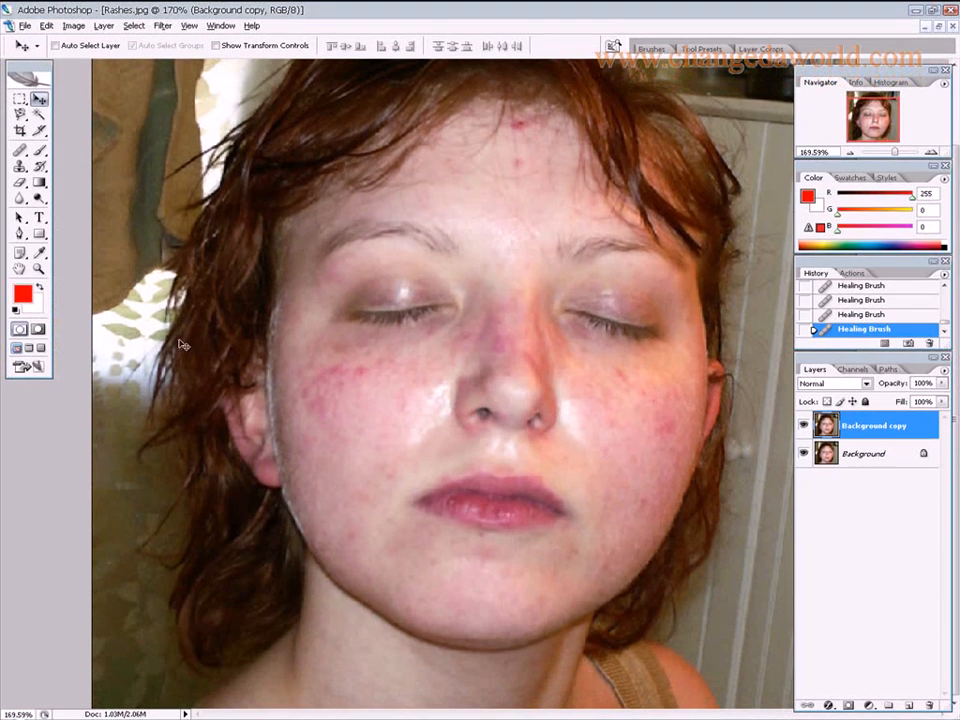
# Step: Heal the rash on the subject's right cheek below the eye with the Healing Brush, sampling nearby clear skin
pyautogui.click(21, 150)
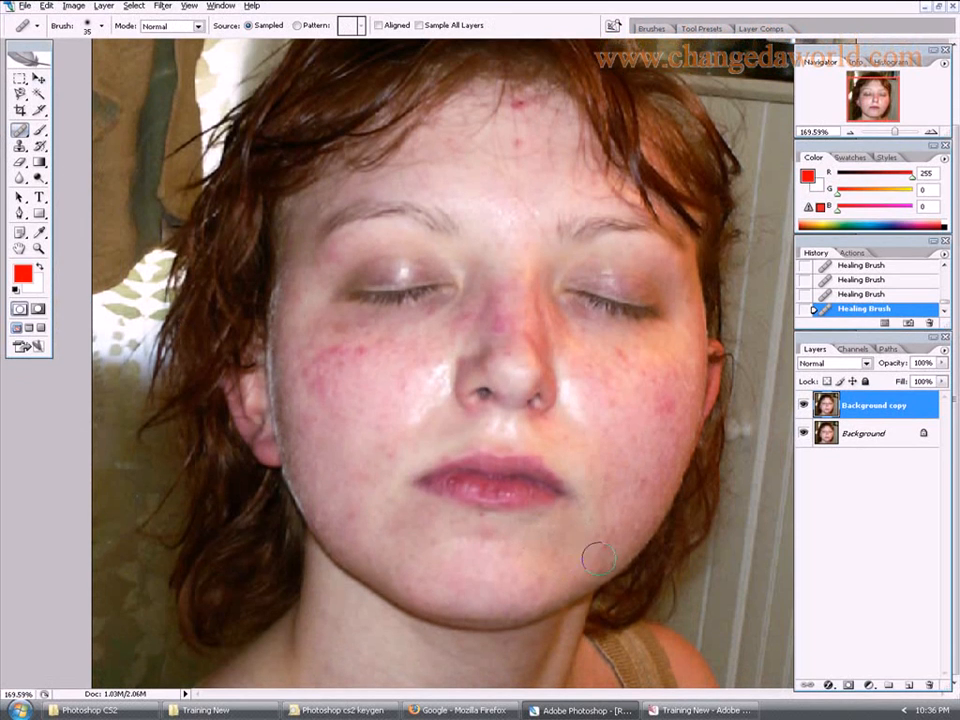
pyautogui.moveTo(581, 420); pyautogui.dragTo(581, 508)
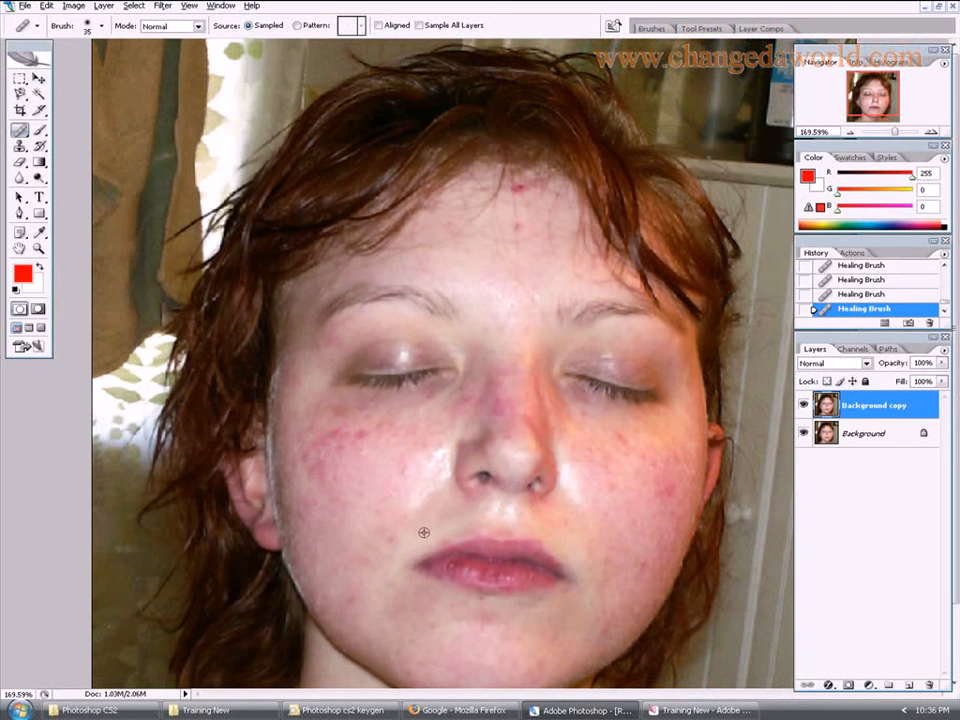
pyautogui.click(366, 442)
pyautogui.keyDown('alt'); pyautogui.click(381, 474); pyautogui.keyUp('alt')
pyautogui.click(325, 484)
pyautogui.moveTo(405, 523); pyautogui.dragTo(386, 439)
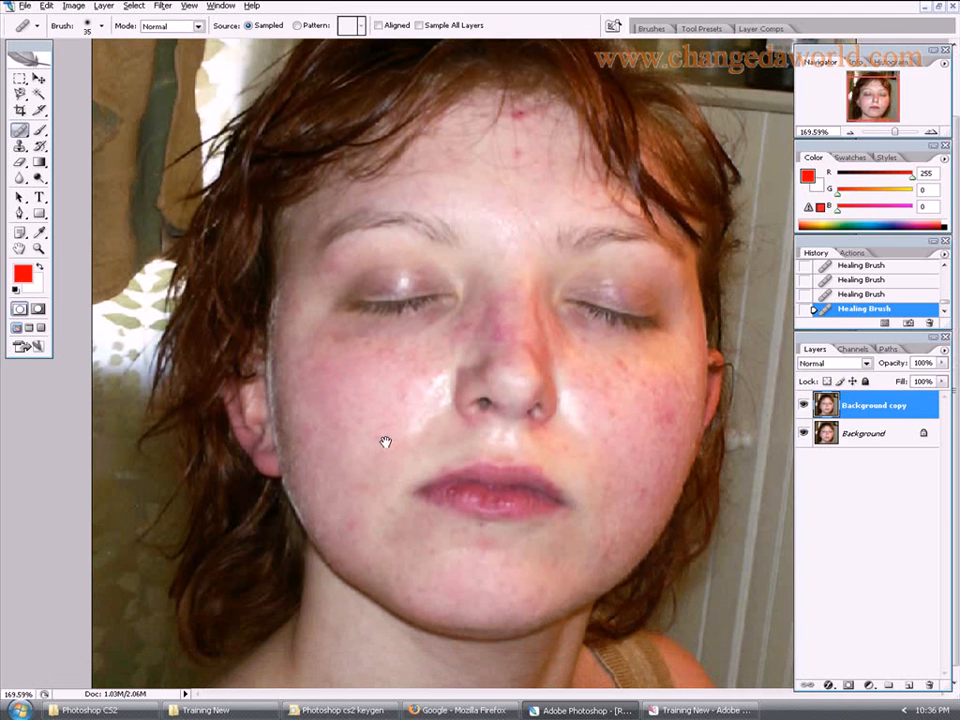
# Step: Heal the red spots on the subject's left cheek and the discoloration on the nose using resampled clear skin
pyautogui.moveTo(387, 386); pyautogui.dragTo(410, 468)
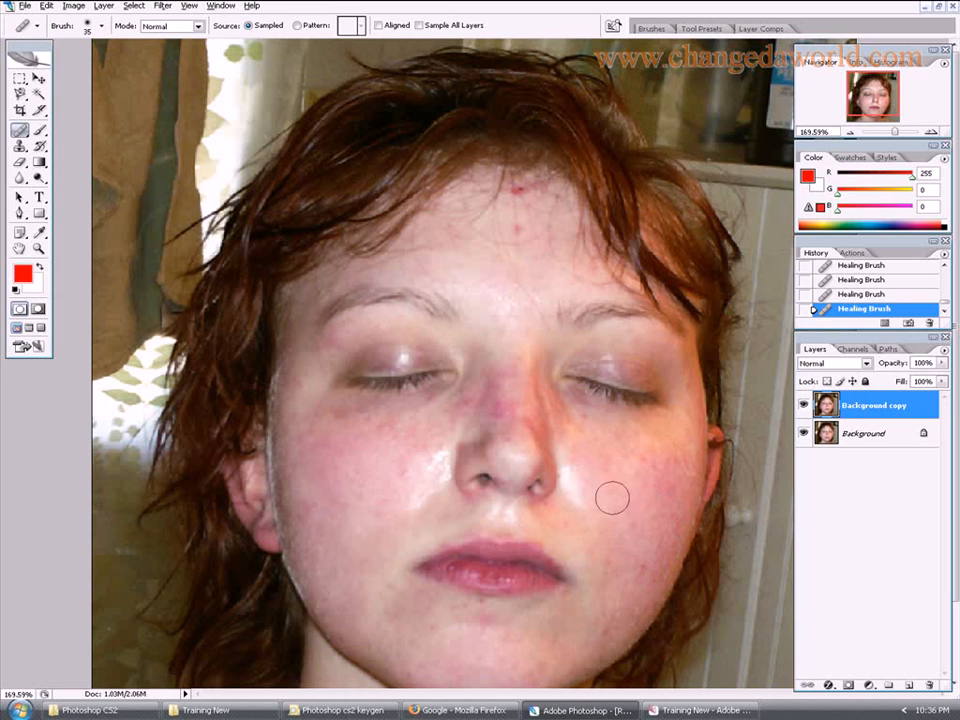
pyautogui.scroll(-1, 608, 461)
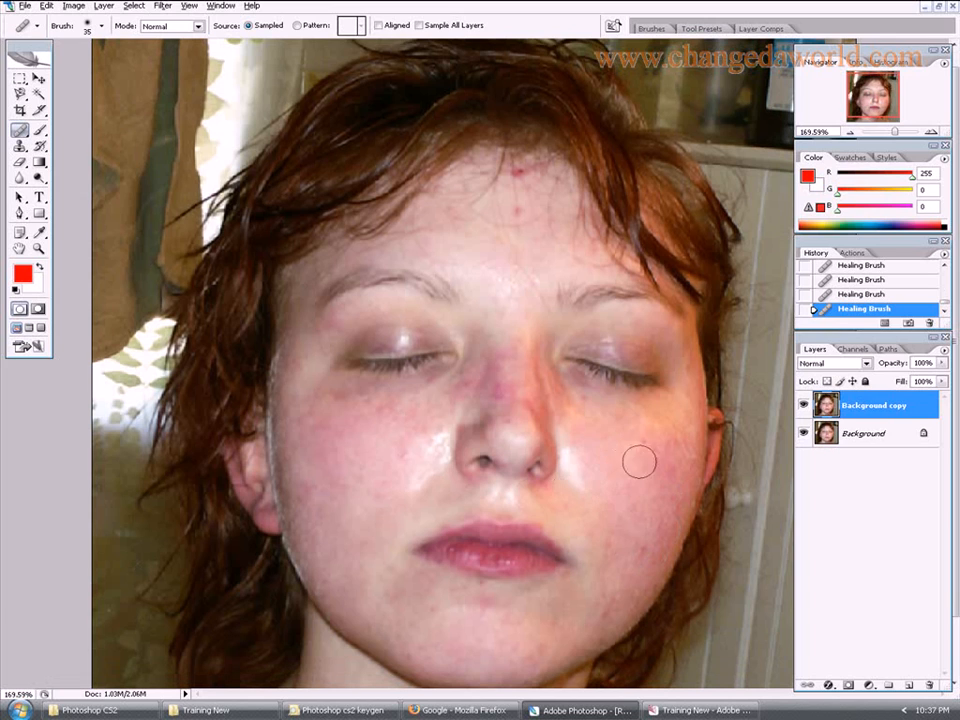
pyautogui.moveTo(609, 544)
pyautogui.mouseDown()
pyautogui.moveTo(607, 600)
pyautogui.moveTo(641, 550)
pyautogui.mouseUp()
pyautogui.keyDown('alt'); pyautogui.click(609, 524); pyautogui.keyUp('alt')
pyautogui.click(603, 569)
pyautogui.keyDown('alt'); pyautogui.click(615, 515); pyautogui.keyUp('alt')
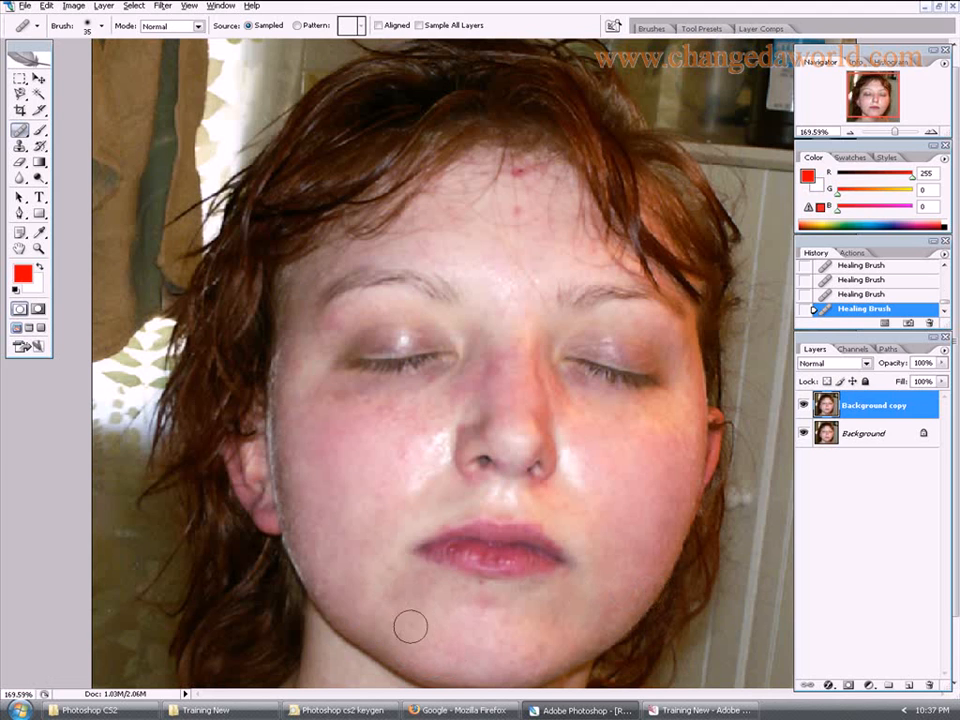
# Step: Compare the healed face with the original photo by toggling the Background copy layer's visibility
pyautogui.scroll(-3, 452, 516)
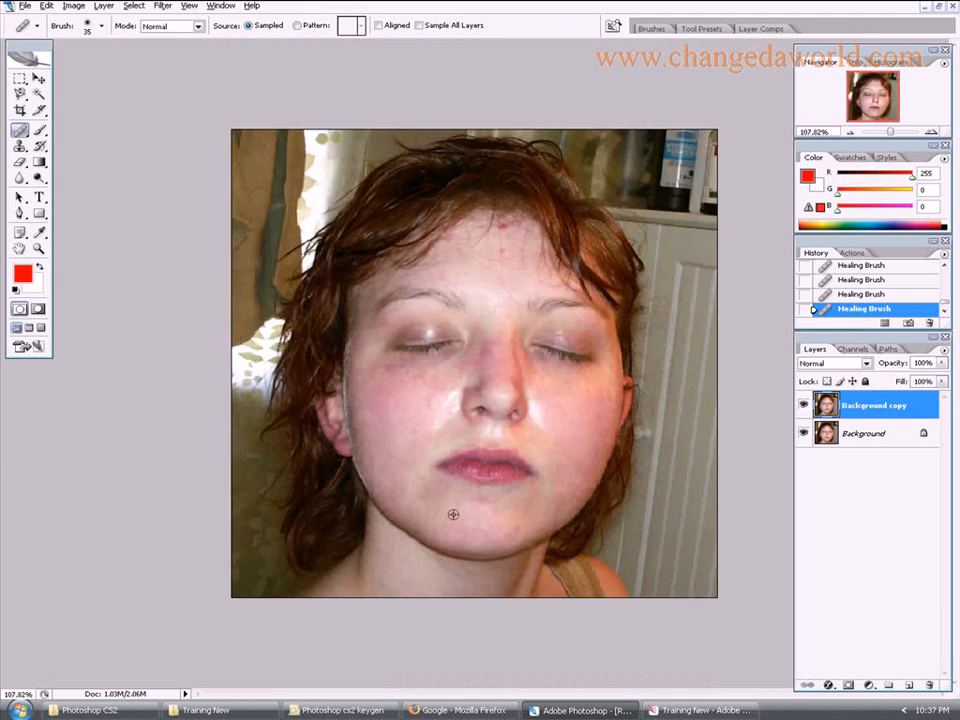
pyautogui.click(804, 406)
pyautogui.click(804, 407)
pyautogui.click(802, 406)
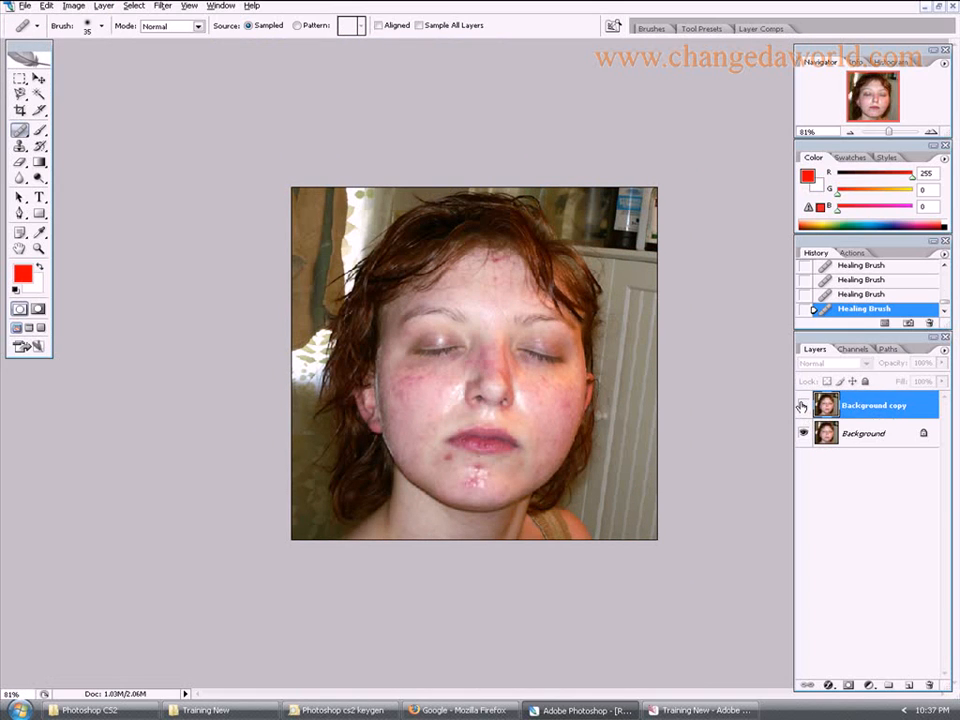
pyautogui.click(802, 406)
pyautogui.click(802, 406)
pyautogui.click(802, 406)
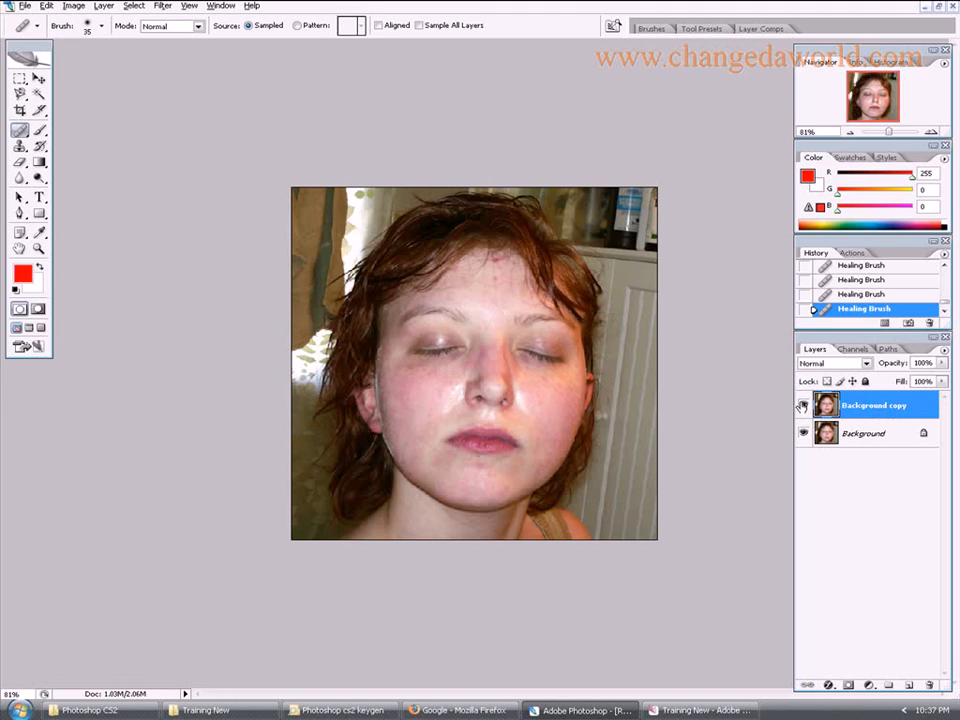
# Step: Review the Healing Brush retouching against the untouched face by repeatedly hiding and showing the Background copy layer
pyautogui.click(802, 406)
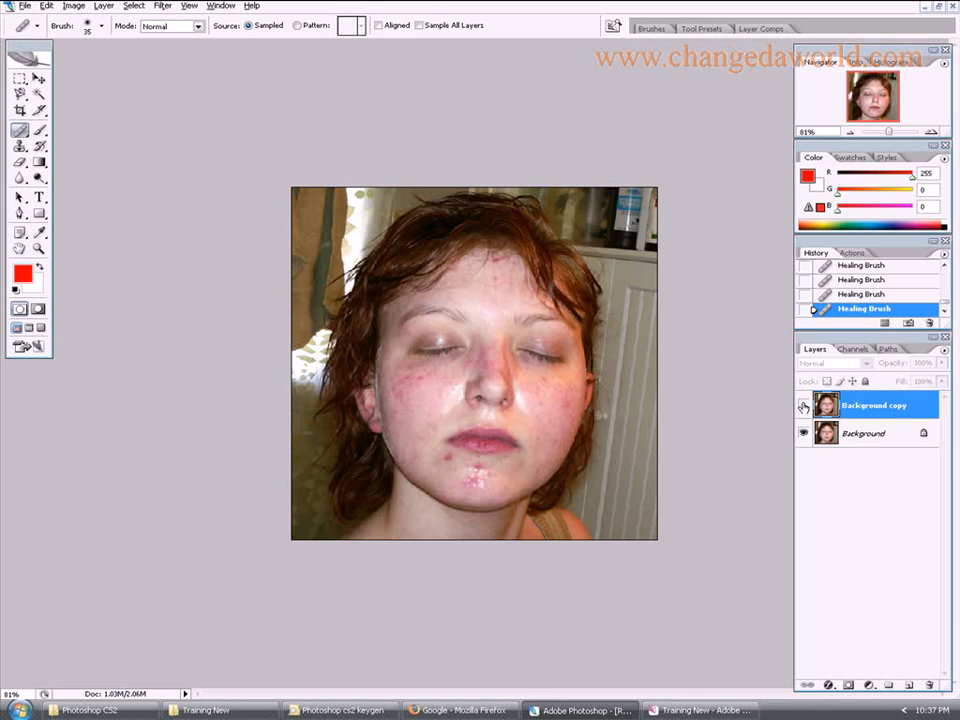
pyautogui.click(803, 406)
pyautogui.click(805, 406)
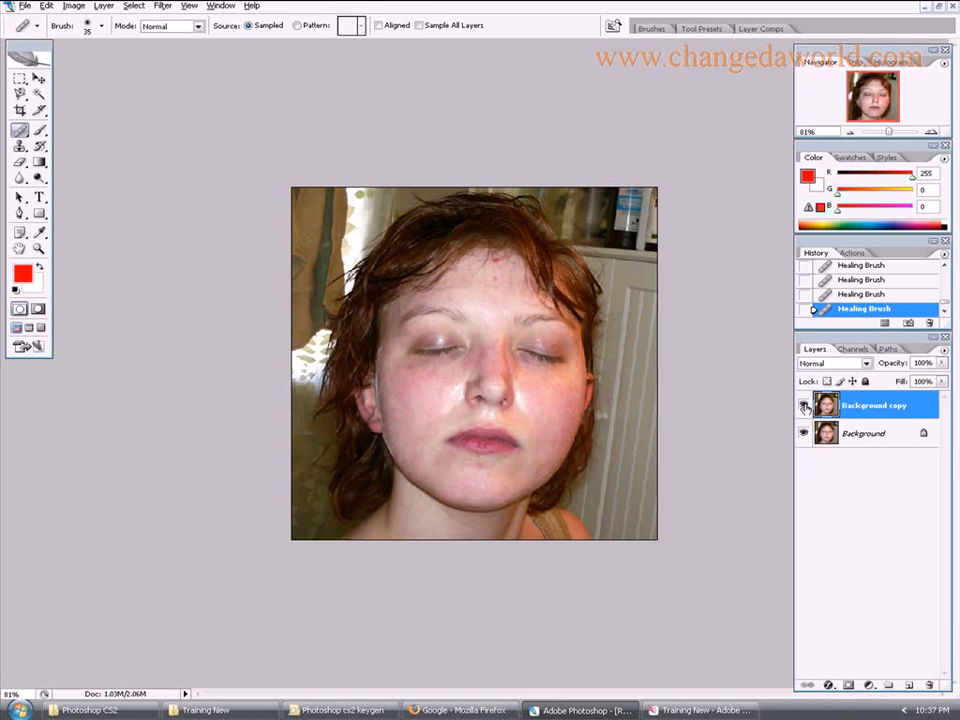
pyautogui.click(805, 406)
pyautogui.click(805, 406)
pyautogui.click(805, 406)
pyautogui.click(805, 406)
pyautogui.click(805, 406)
pyautogui.click(805, 406)
pyautogui.click(805, 406)
# Step: Delete the retouched Background copy, choose the Patch tool, and duplicate the Background layer for a fresh start
pyautogui.moveTo(839, 405); pyautogui.dragTo(929, 685)
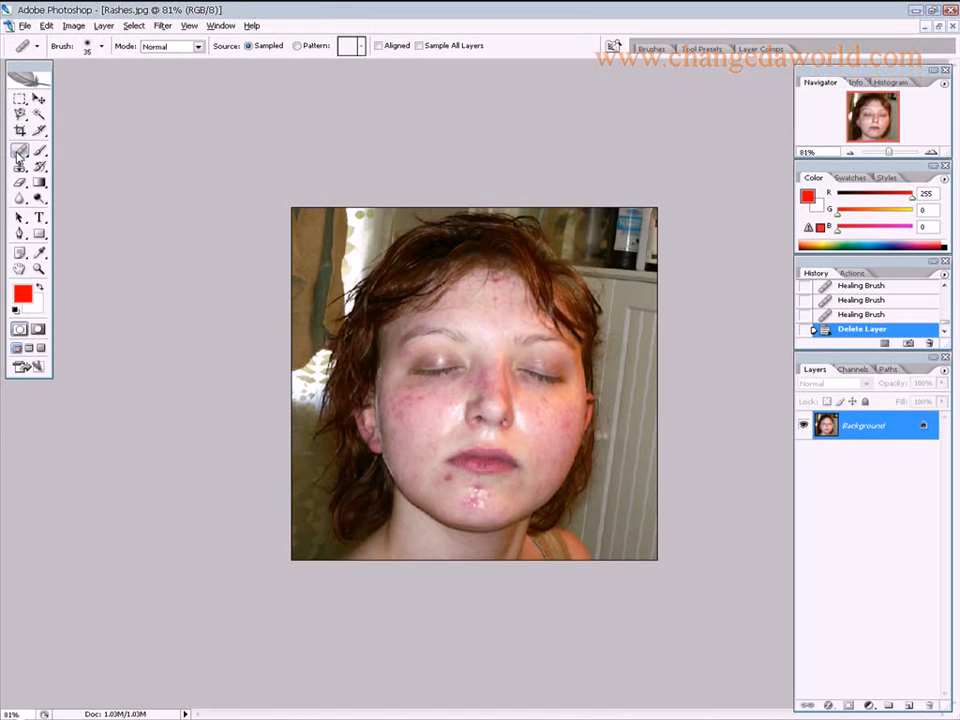
pyautogui.moveTo(17, 154); pyautogui.dragTo(93, 184)
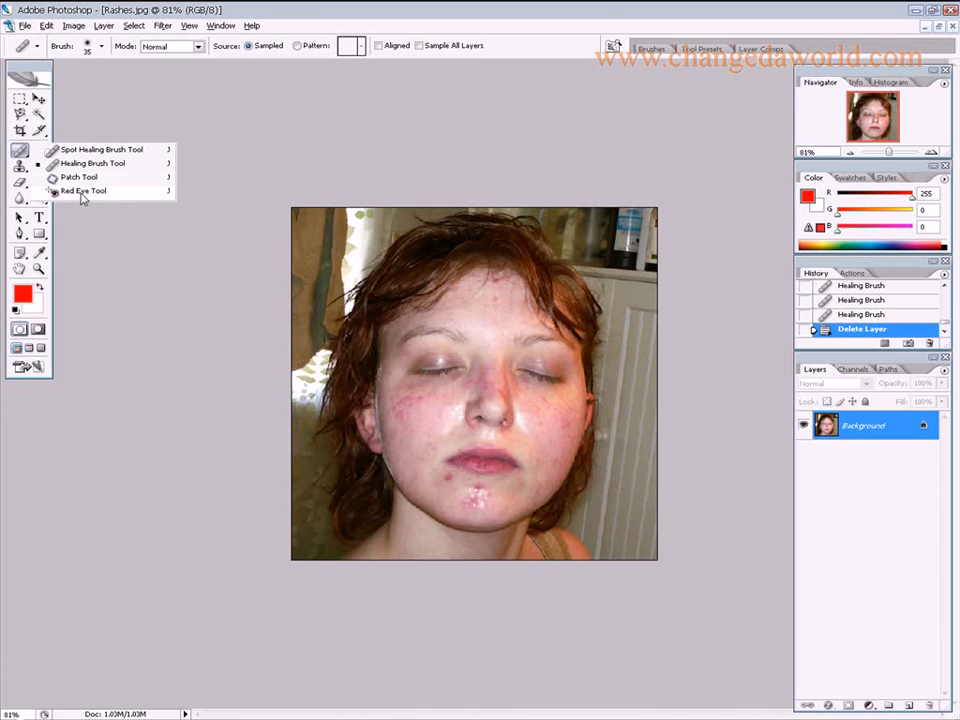
pyautogui.click(80, 178)
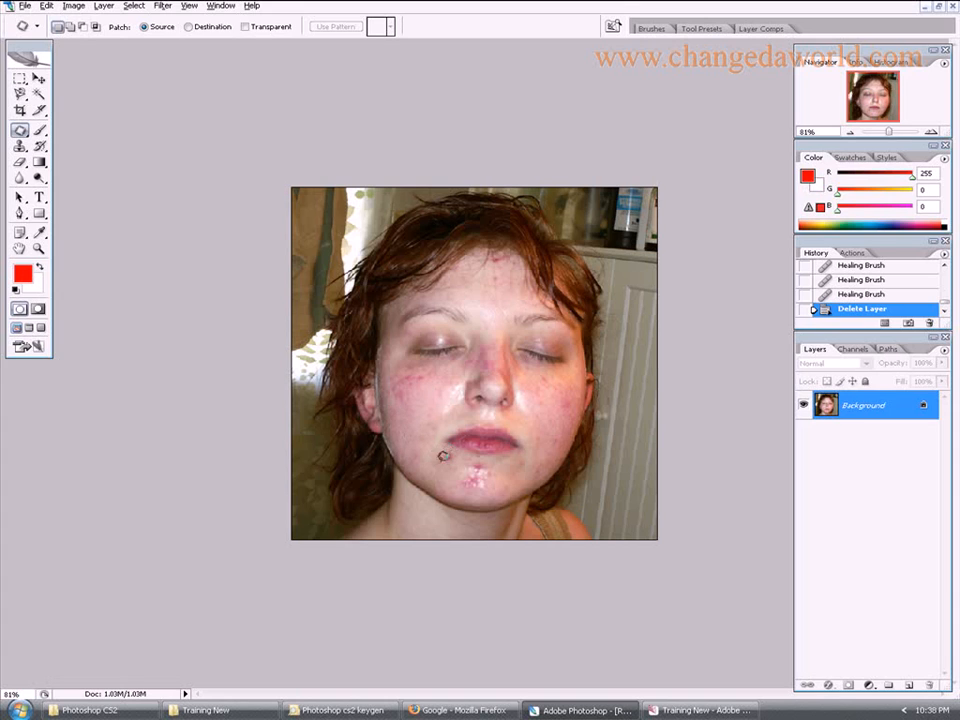
pyautogui.moveTo(851, 405); pyautogui.dragTo(909, 684)
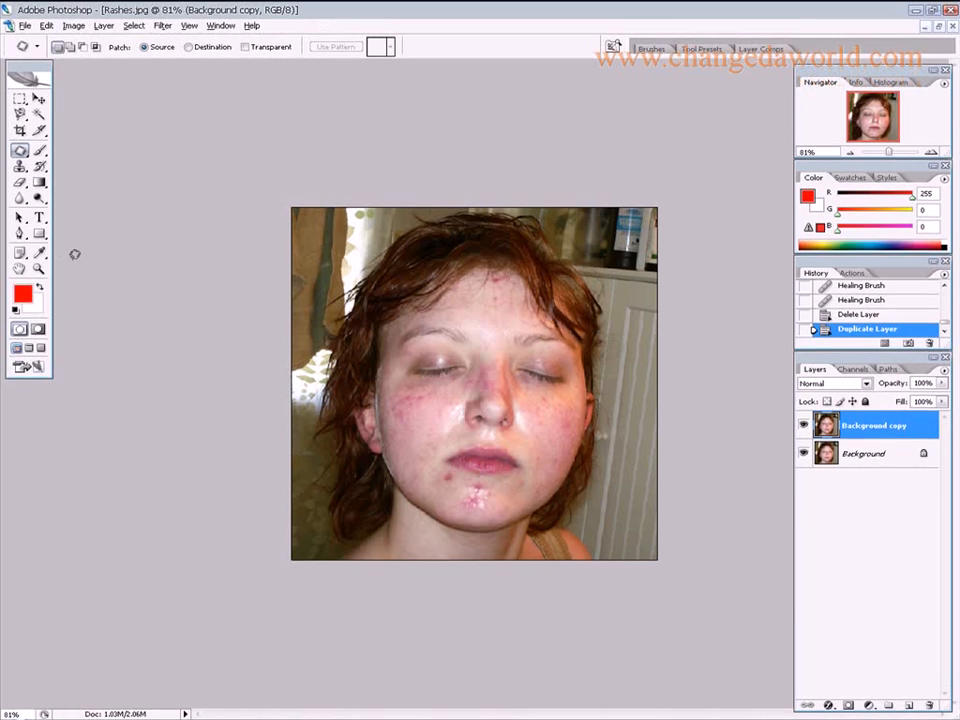
# Step: Reset the foreground and background colors to default black and white and switch the screen mode to hide the menu bar
pyautogui.scroll(2, 455, 495)
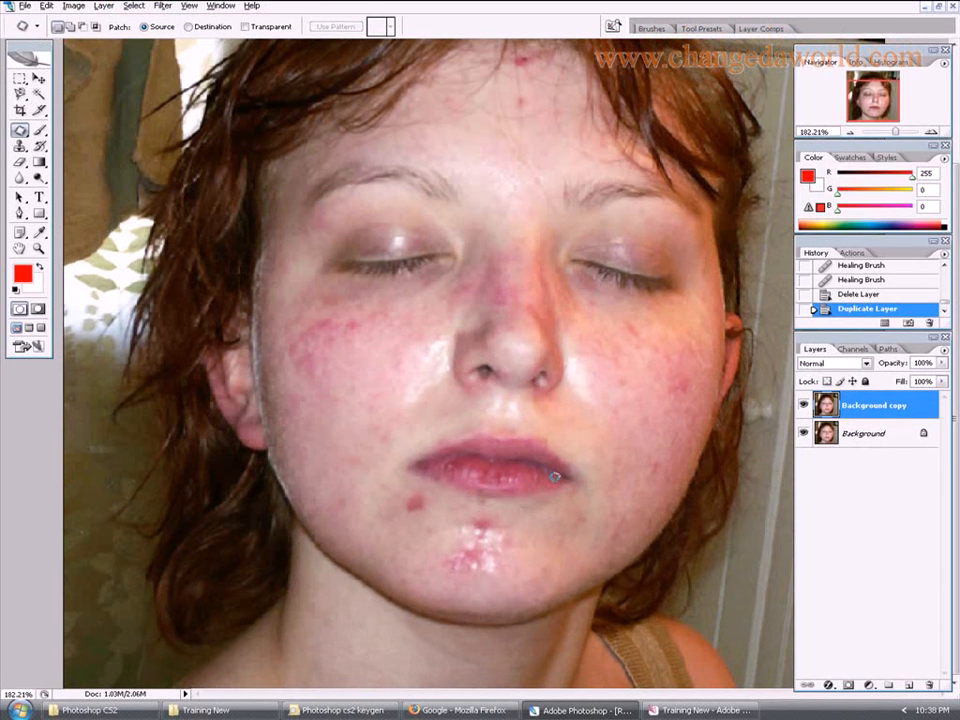
pyautogui.press('d')
pyautogui.hotkey('alt', 'f')
pyautogui.press('Escape')
pyautogui.press('f')
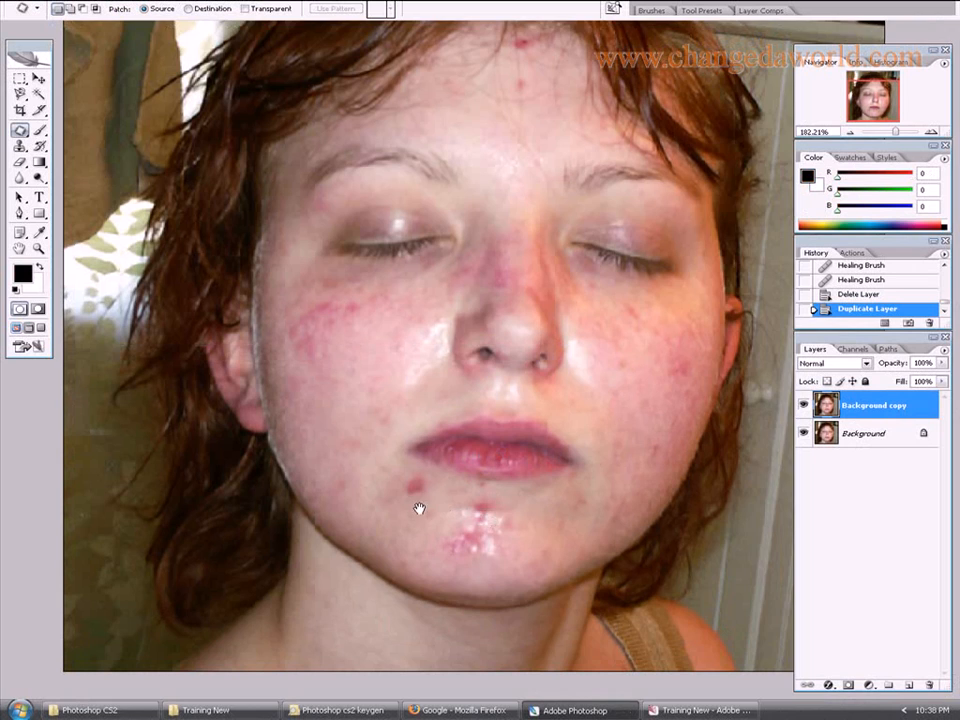
pyautogui.scroll(2, 419, 509)
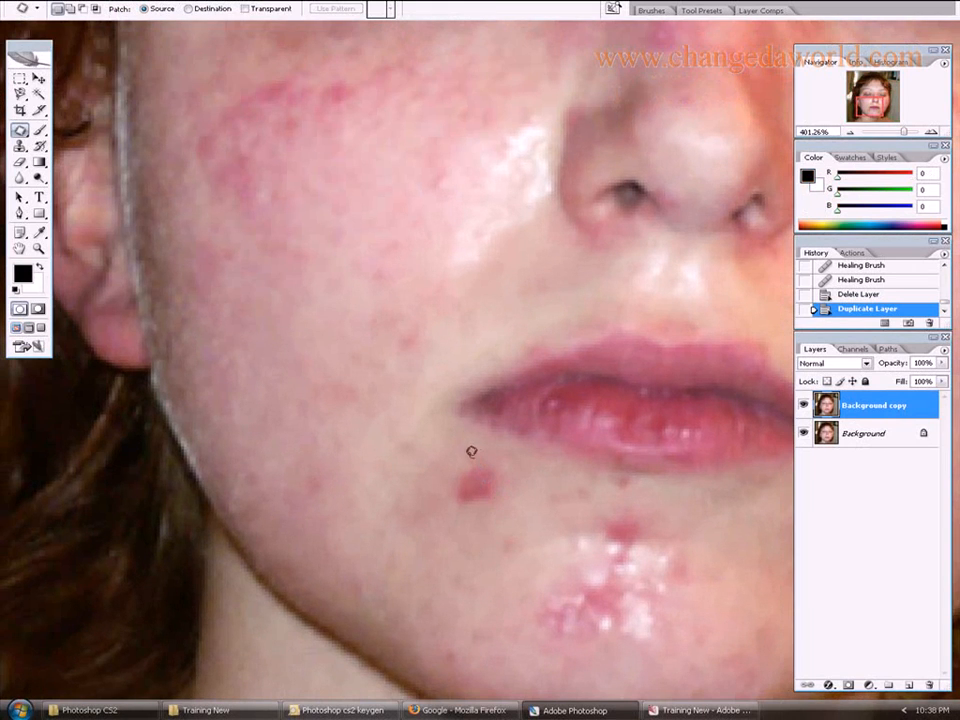
pyautogui.moveTo(441, 456)
pyautogui.mouseDown()
pyautogui.moveTo(433, 495)
pyautogui.moveTo(527, 506)
pyautogui.moveTo(438, 425)
pyautogui.mouseUp()
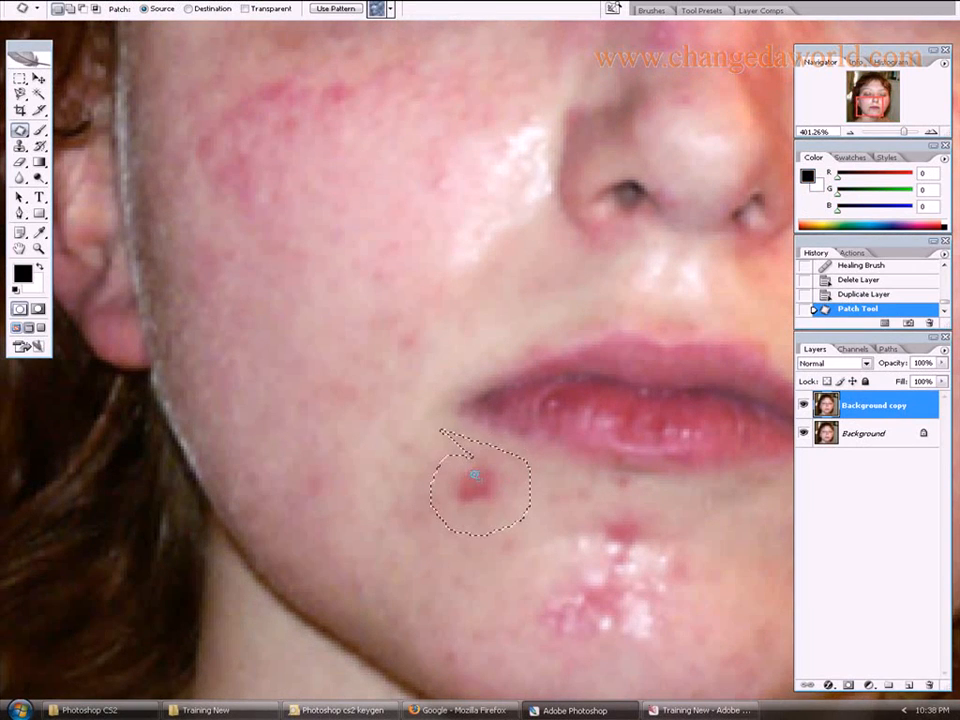
pyautogui.rightClick(482, 482)
pyautogui.rightClick(452, 481)
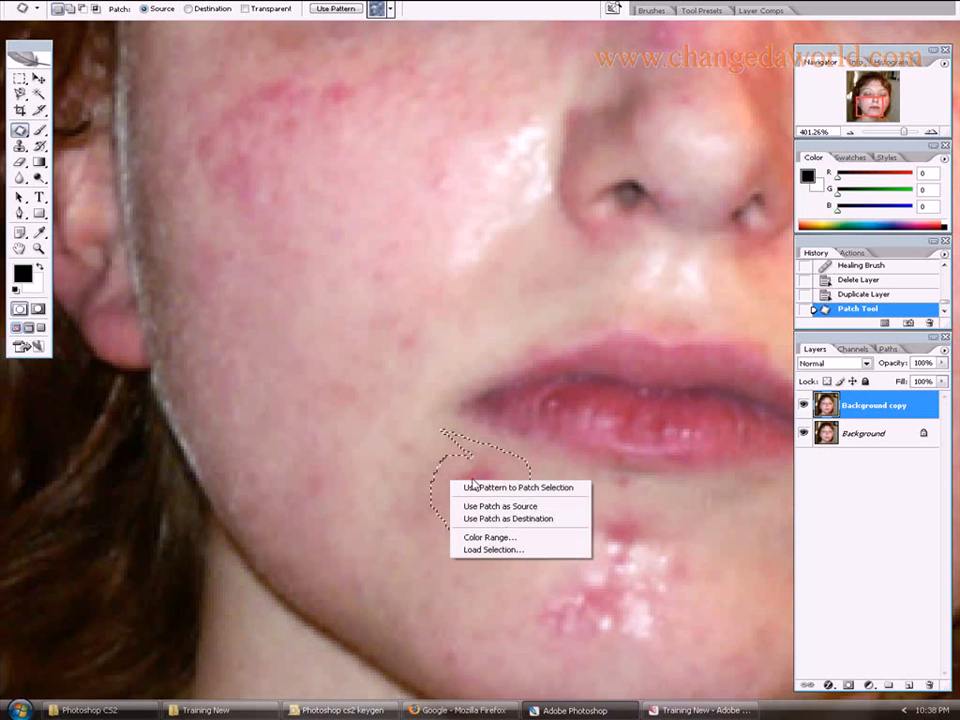
pyautogui.click(474, 468)
pyautogui.hotkey('ctrl', 'z')
# Step: Patch the red spot below the corner of the mouth with clear cheek skin and clear the selection
pyautogui.moveTo(485, 458)
pyautogui.mouseDown()
pyautogui.moveTo(452, 454)
pyautogui.moveTo(454, 497)
pyautogui.moveTo(489, 506)
pyautogui.moveTo(509, 472)
pyautogui.moveTo(499, 454)
pyautogui.moveTo(439, 467)
pyautogui.moveTo(399, 431)
pyautogui.moveTo(388, 400)
pyautogui.mouseUp()
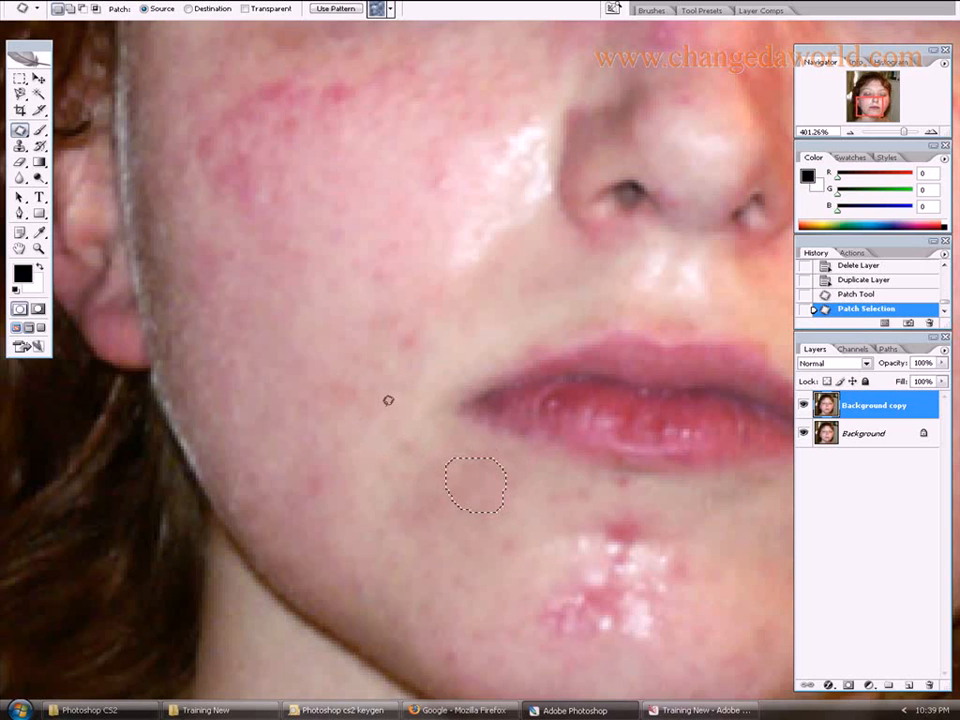
pyautogui.rightClick(458, 469)
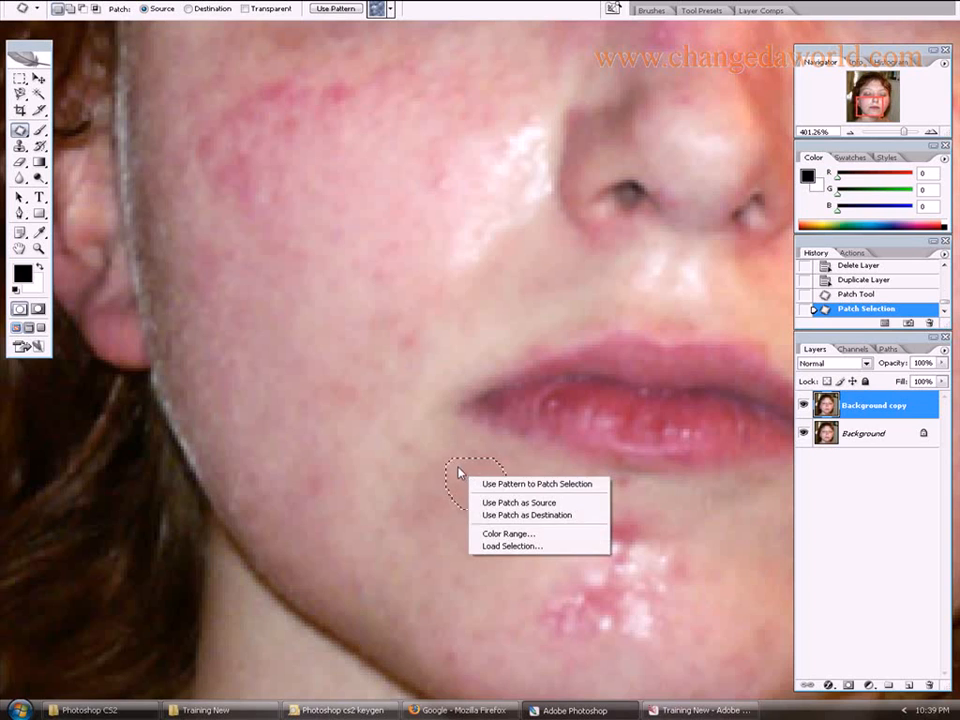
pyautogui.click(465, 464)
pyautogui.click(19, 79)
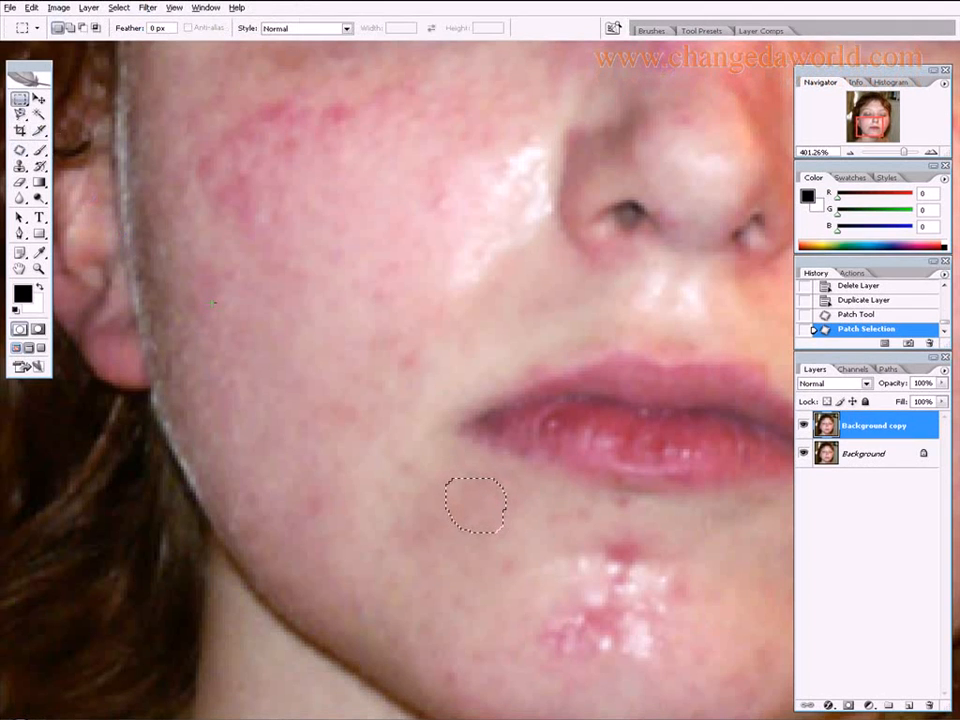
pyautogui.rightClick(468, 500)
pyautogui.click(500, 511)
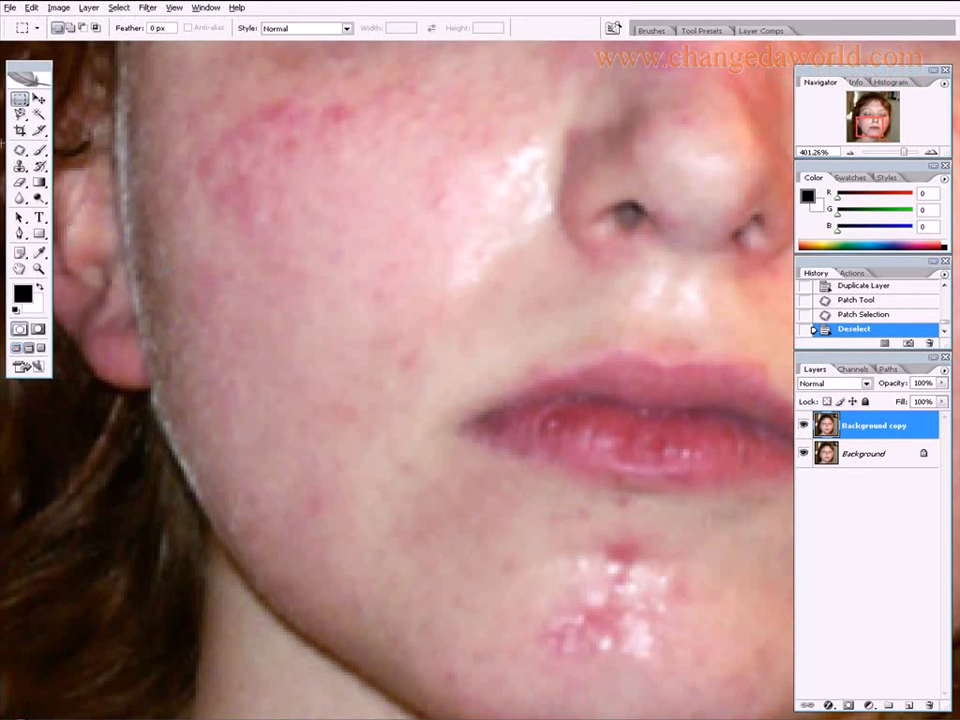
# Step: Outline the chin rash with the Patch tool and feather the selection by 5 pixels
pyautogui.click(19, 114)
pyautogui.moveTo(520, 504); pyautogui.dragTo(652, 613)
pyautogui.hotkey('ctrl', 'z')
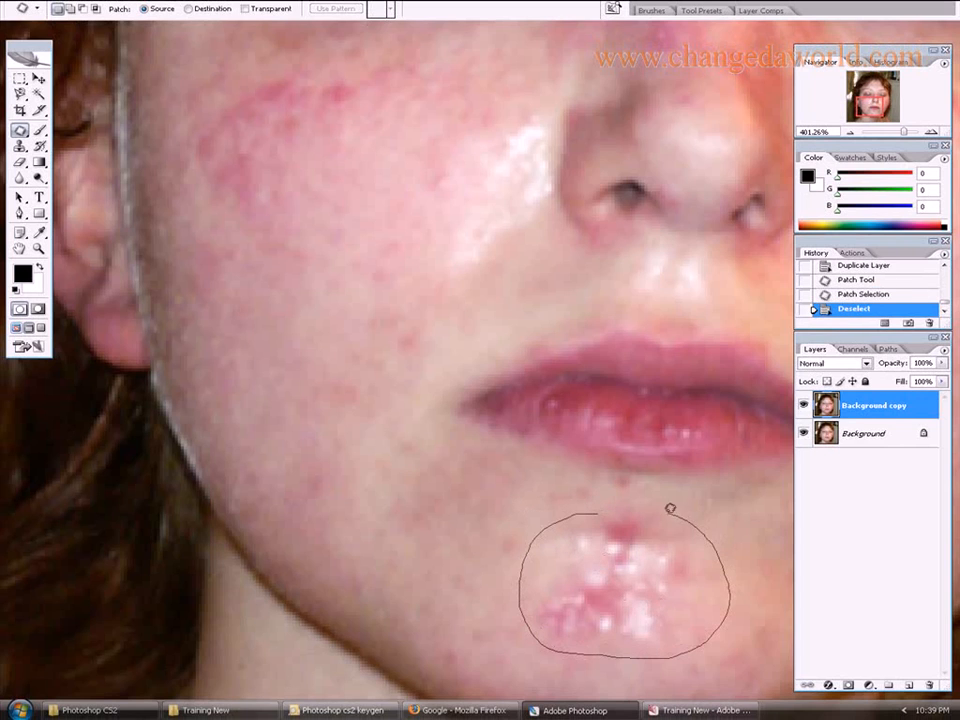
pyautogui.moveTo(670, 508); pyautogui.dragTo(632, 499)
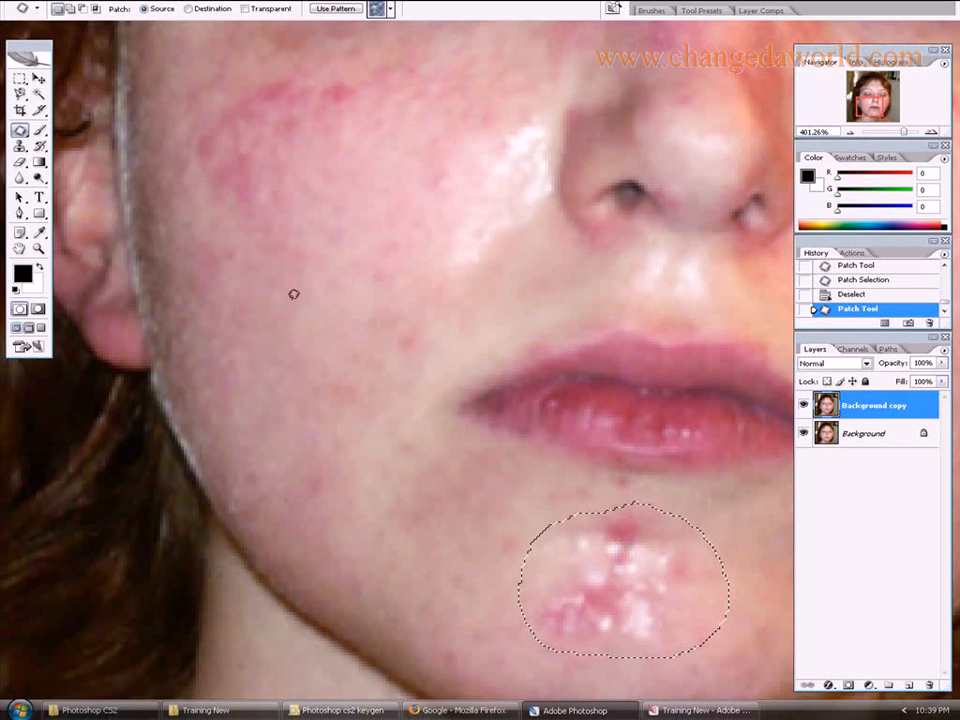
pyautogui.hotkey('ctrl', 'alt', 'd')
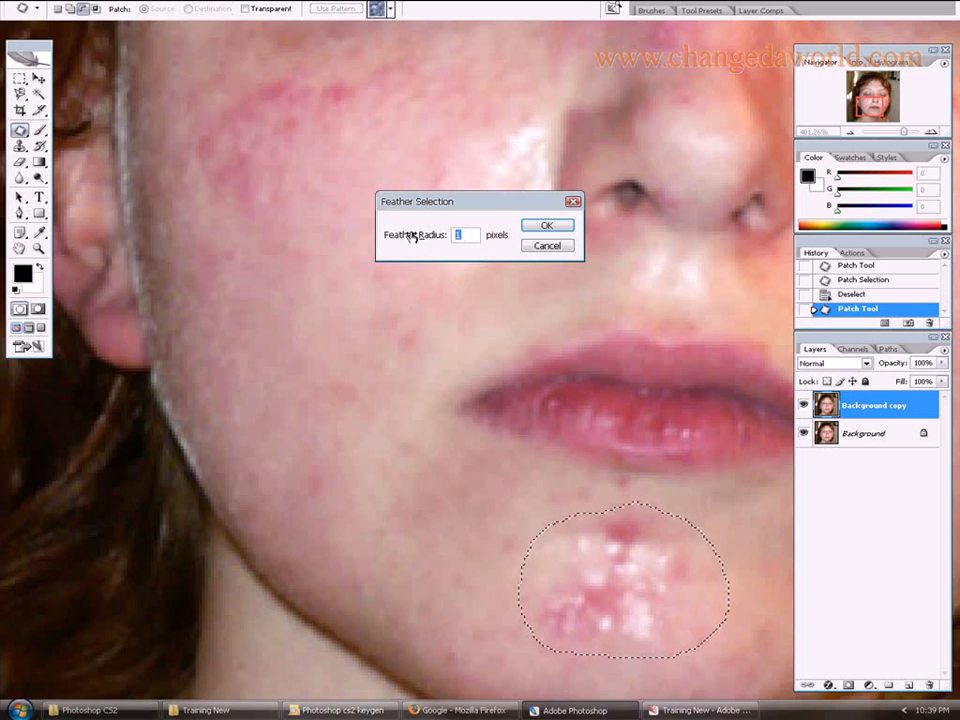
pyautogui.write('5')
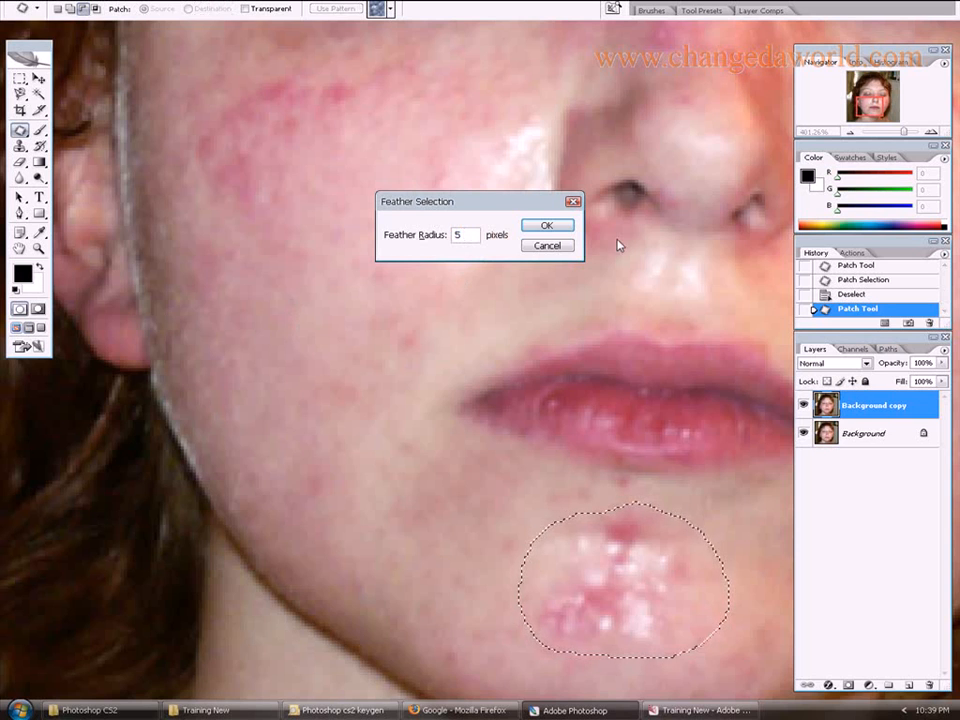
pyautogui.click(546, 224)
# Step: Patch the feathered chin area with clear skin from the subject's right cheek and deselect it
pyautogui.moveTo(631, 598); pyautogui.dragTo(334, 418)
pyautogui.rightClick(616, 596)
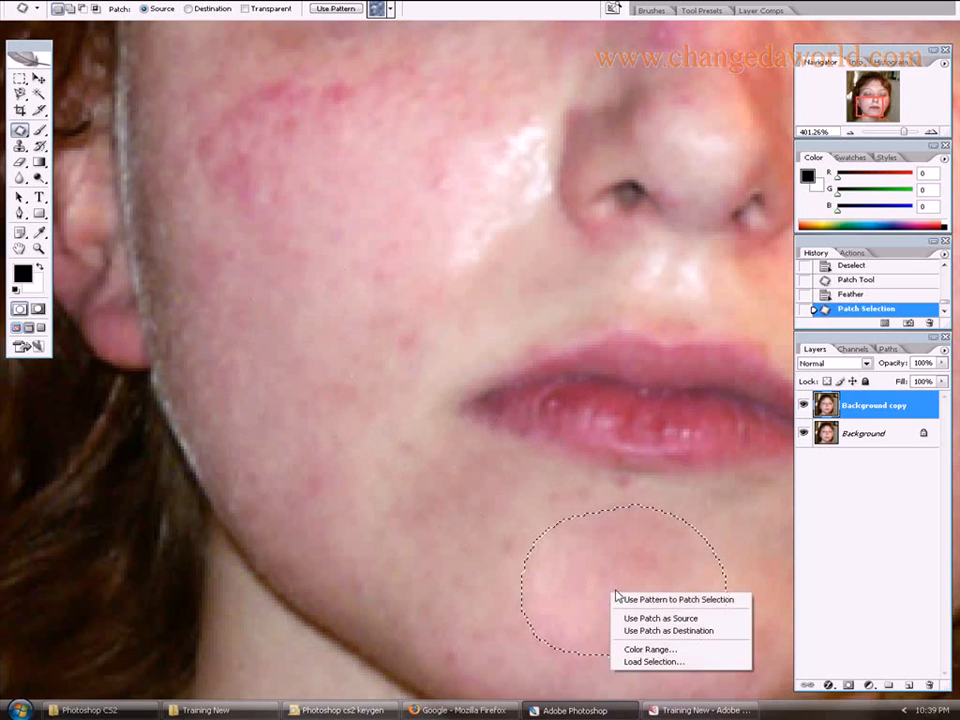
pyautogui.click(640, 618)
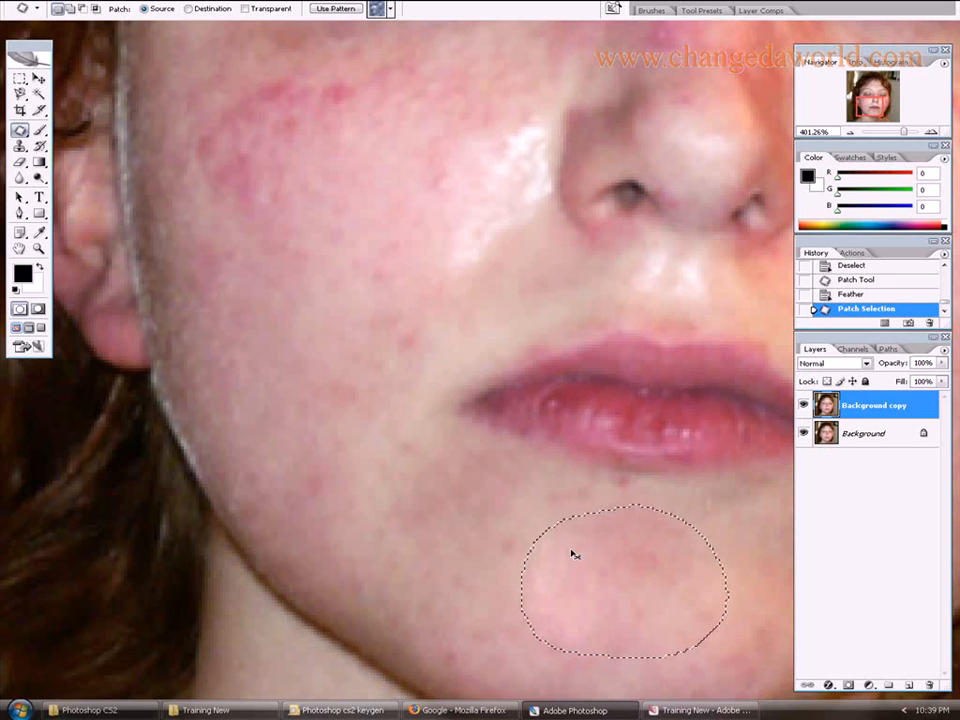
pyautogui.hotkey('ctrl', 'd')
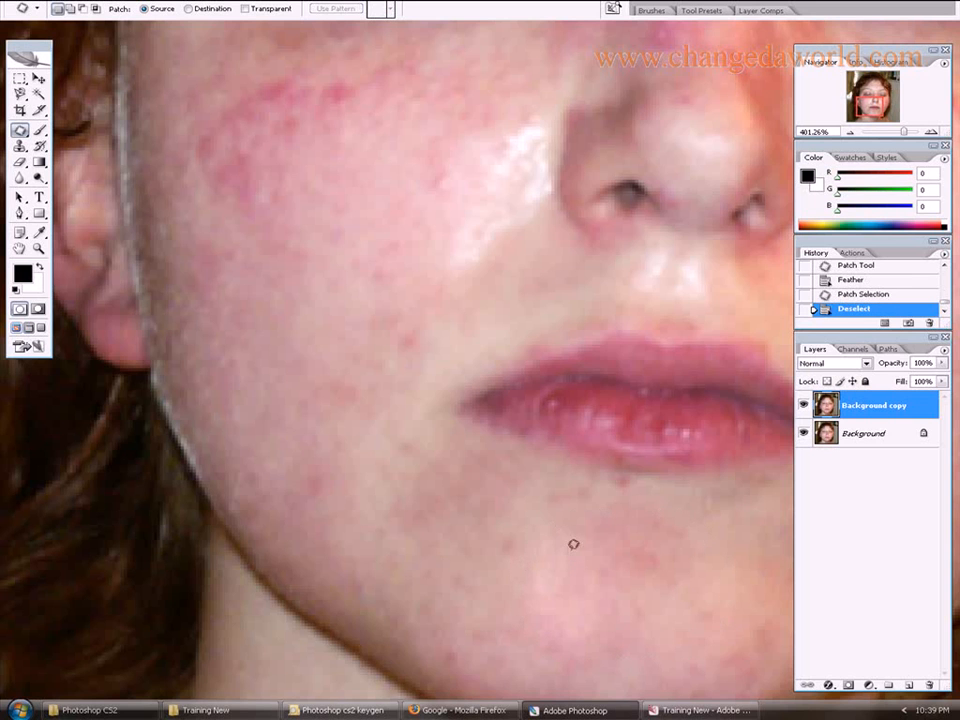
# Step: Patch the large rash on the subject's right cheek with clearer skin from lower on the cheek, and deselect
pyautogui.scroll(-3, 573, 544)
pyautogui.hotkey('alt', 'space')
pyautogui.moveTo(677, 553); pyautogui.dragTo(587, 519)
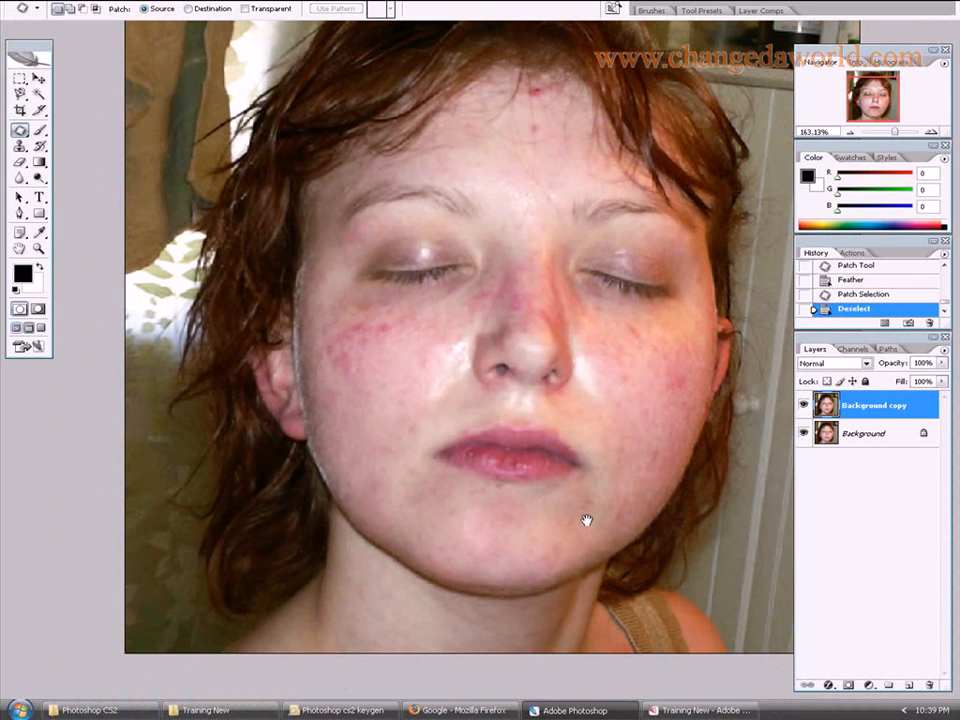
pyautogui.moveTo(385, 332)
pyautogui.mouseDown()
pyautogui.moveTo(397, 351)
pyautogui.moveTo(401, 326)
pyautogui.moveTo(342, 331)
pyautogui.mouseUp()
pyautogui.moveTo(330, 393)
pyautogui.mouseDown()
pyautogui.moveTo(405, 422)
pyautogui.moveTo(416, 345)
pyautogui.moveTo(405, 439)
pyautogui.moveTo(414, 457)
pyautogui.mouseUp()
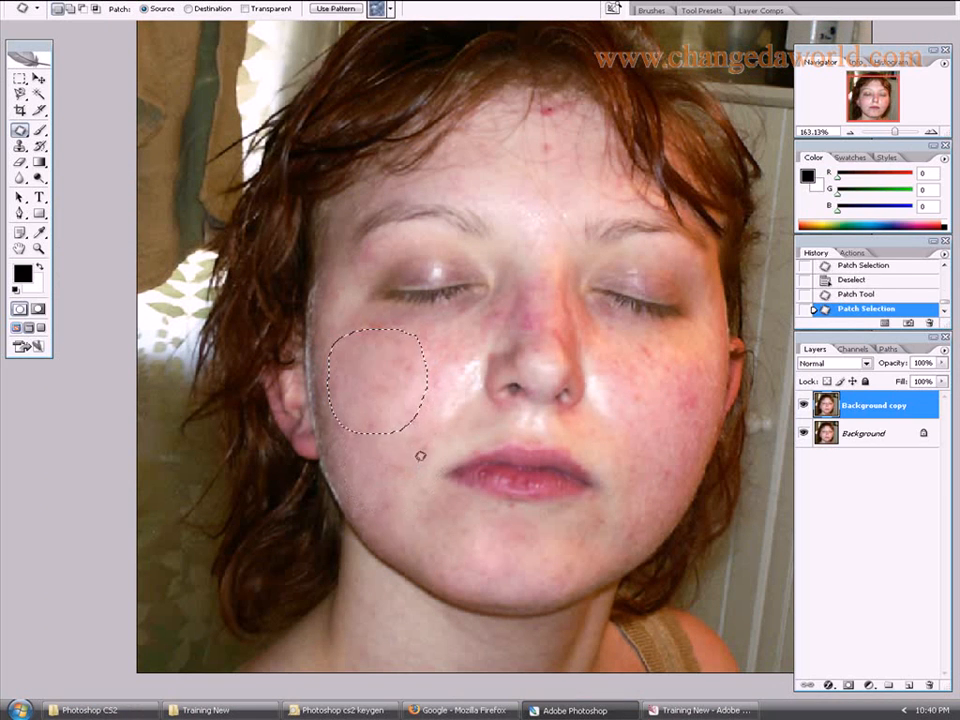
pyautogui.rightClick(398, 404)
pyautogui.click(397, 388)
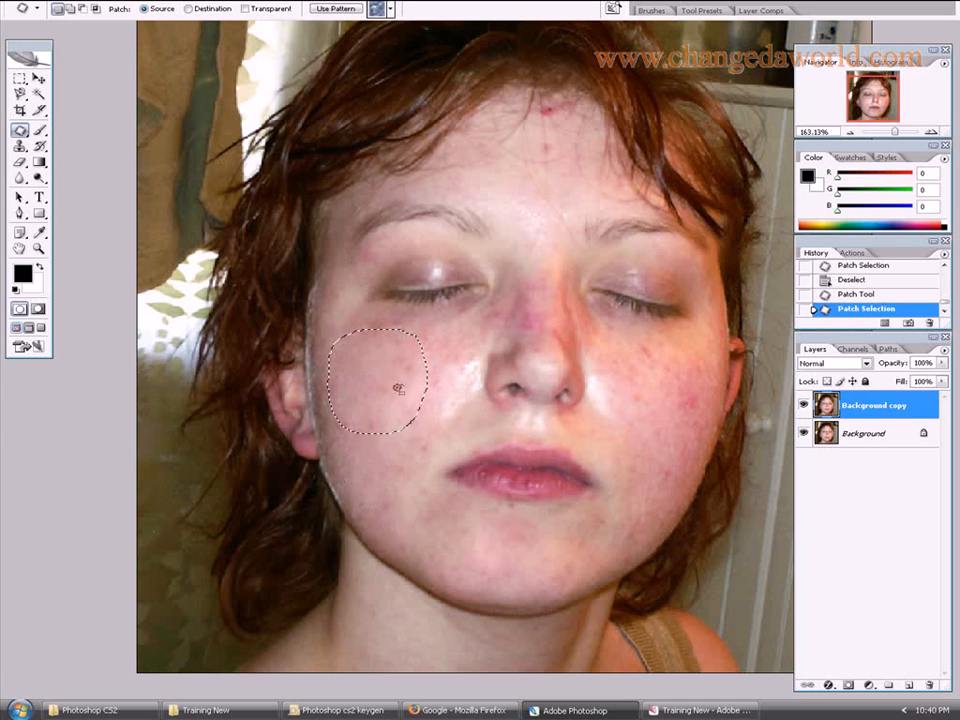
pyautogui.hotkey('ctrl', 'd')
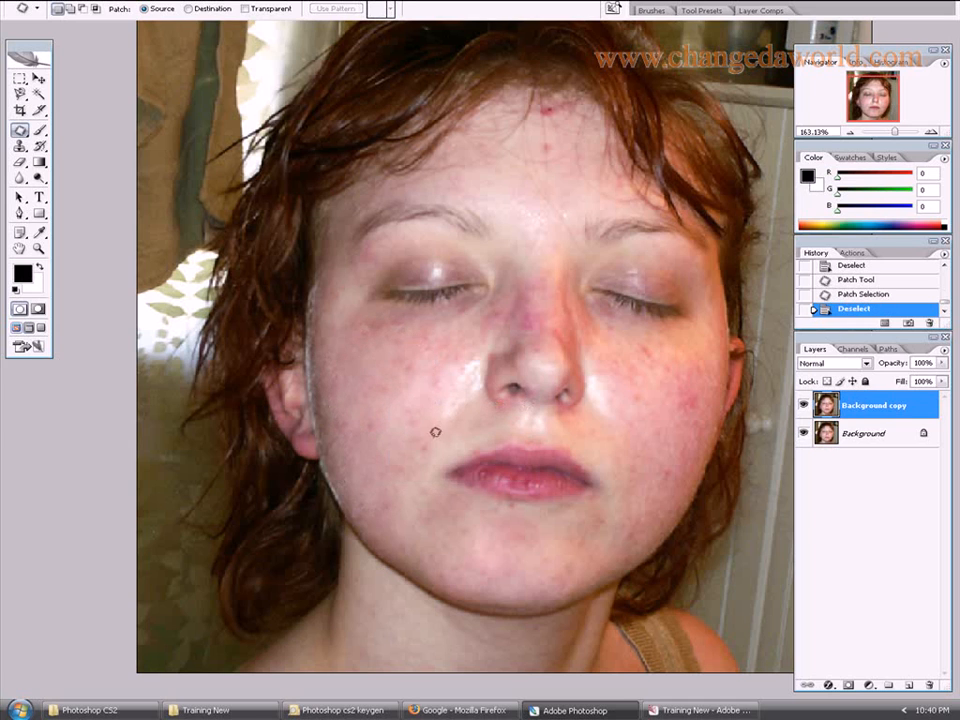
# Step: Patch the small remaining red spots on the subject's lower right cheek with adjacent clear skin, deselecting after each patch
pyautogui.moveTo(415, 428)
pyautogui.mouseDown()
pyautogui.moveTo(428, 452)
pyautogui.moveTo(420, 444)
pyautogui.moveTo(458, 441)
pyautogui.mouseUp()
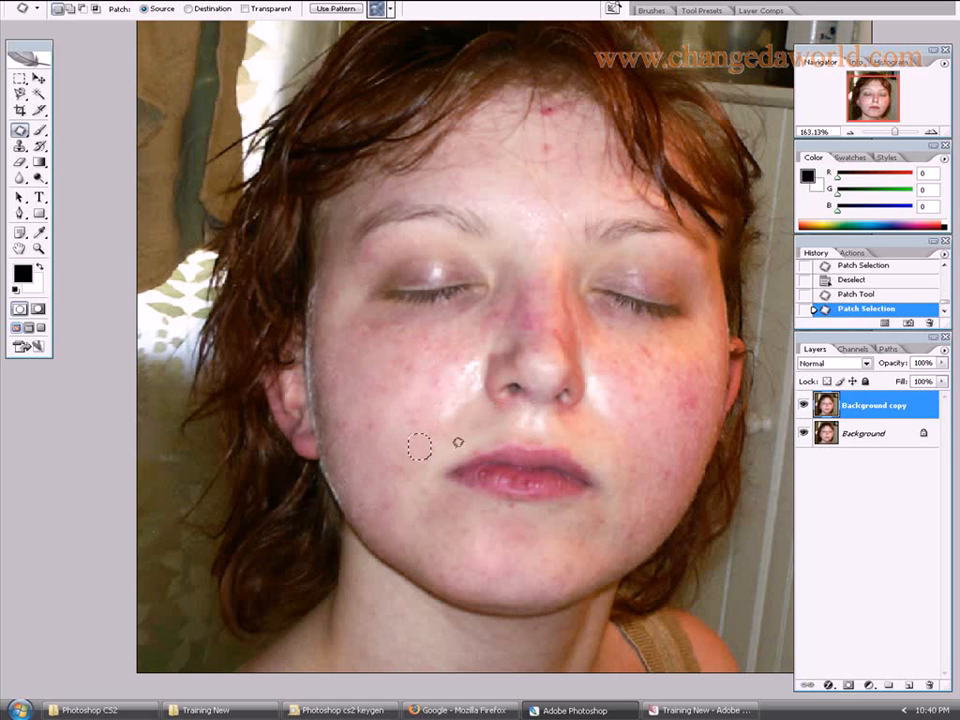
pyautogui.hotkey('ctrl', 'd')
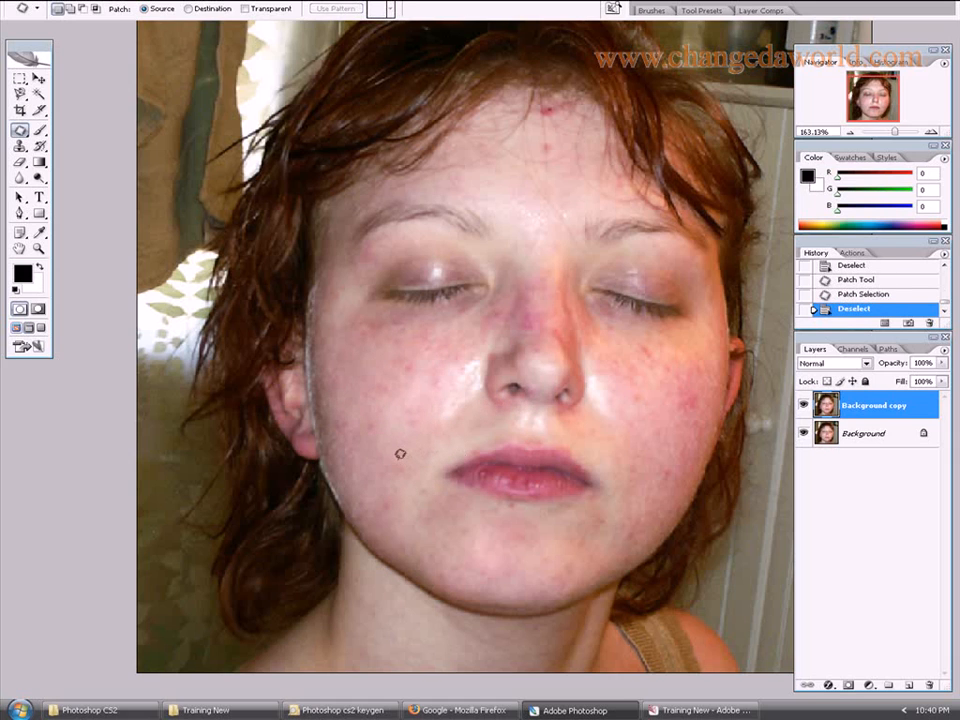
pyautogui.moveTo(389, 456)
pyautogui.mouseDown()
pyautogui.moveTo(404, 458)
pyautogui.moveTo(397, 464)
pyautogui.moveTo(422, 441)
pyautogui.mouseUp()
pyautogui.hotkey('ctrl', 'd')
pyautogui.moveTo(369, 414)
pyautogui.mouseDown()
pyautogui.moveTo(373, 439)
pyautogui.moveTo(368, 416)
pyautogui.moveTo(429, 441)
pyautogui.mouseUp()
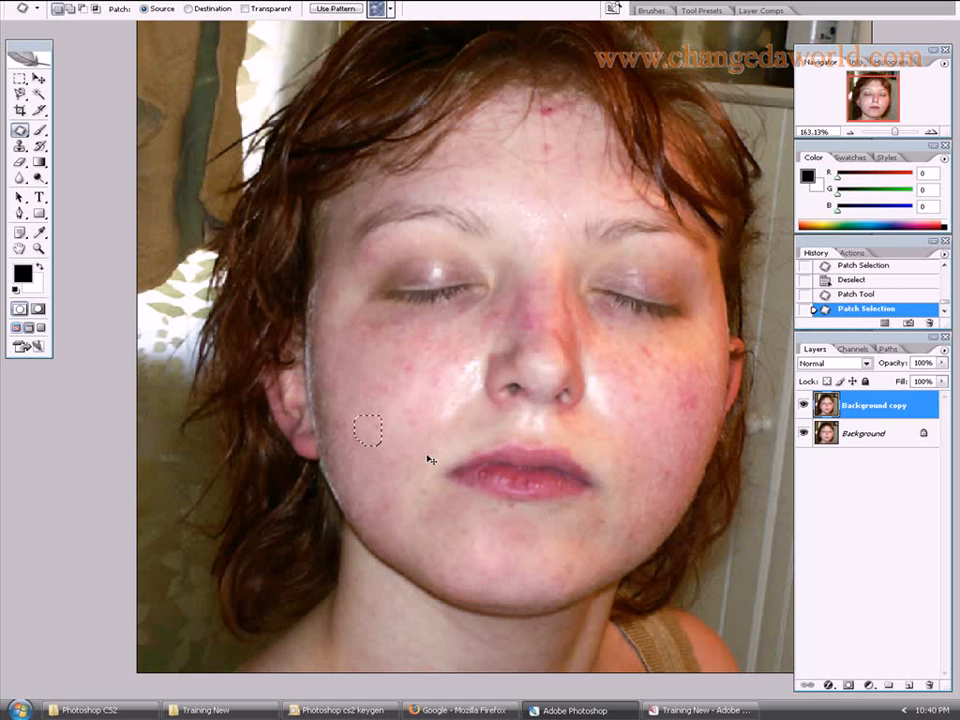
pyautogui.hotkey('ctrl', 'd')
# Step: Patch the red blotches on the outer and lower parts of the subject's left cheek with skin from the right cheek
pyautogui.moveTo(677, 362)
pyautogui.mouseDown()
pyautogui.moveTo(657, 400)
pyautogui.moveTo(686, 443)
pyautogui.mouseUp()
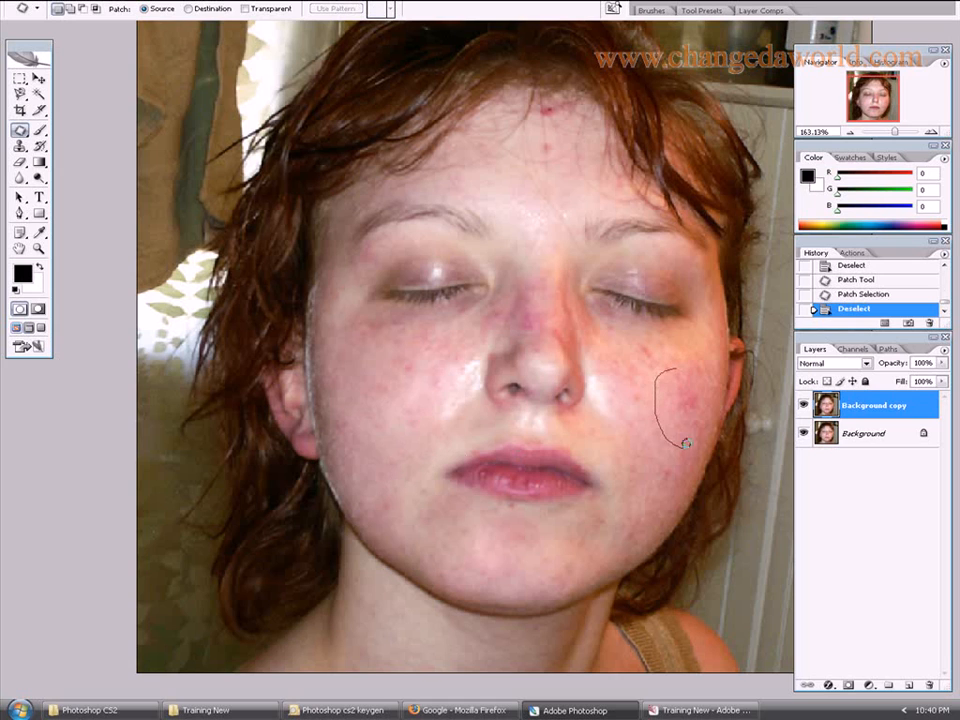
pyautogui.moveTo(709, 397); pyautogui.dragTo(404, 394)
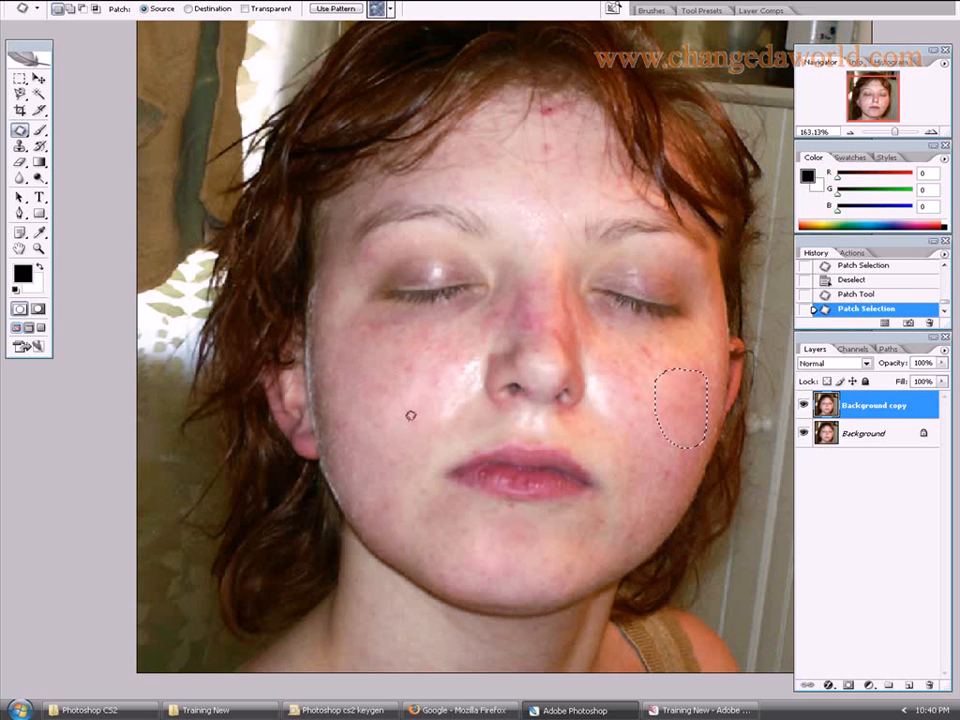
pyautogui.hotkey('ctrl', 'd')
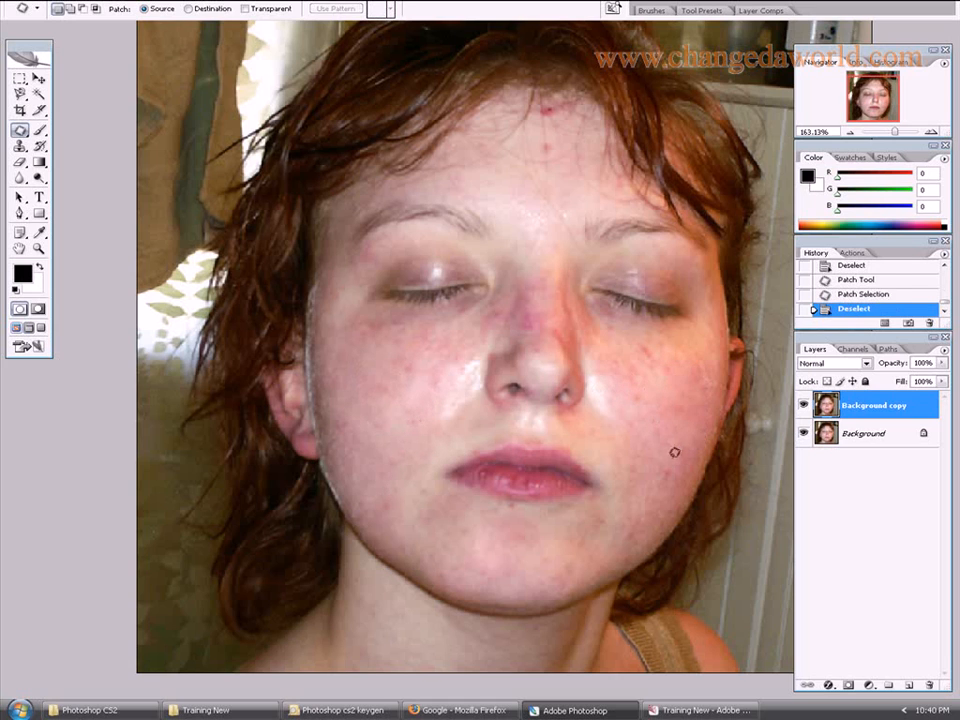
pyautogui.moveTo(647, 439)
pyautogui.mouseDown()
pyautogui.moveTo(638, 497)
pyautogui.moveTo(672, 501)
pyautogui.moveTo(681, 440)
pyautogui.mouseUp()
pyautogui.moveTo(660, 470); pyautogui.dragTo(424, 408)
pyautogui.hotkey('ctrl', 'd')
# Step: Patch the red marks on the subject's left cheek below the eye with clear skin from near the mouth's opposite corner
pyautogui.moveTo(631, 340)
pyautogui.mouseDown()
pyautogui.moveTo(630, 381)
pyautogui.moveTo(657, 382)
pyautogui.moveTo(655, 344)
pyautogui.moveTo(460, 408)
pyautogui.mouseUp()
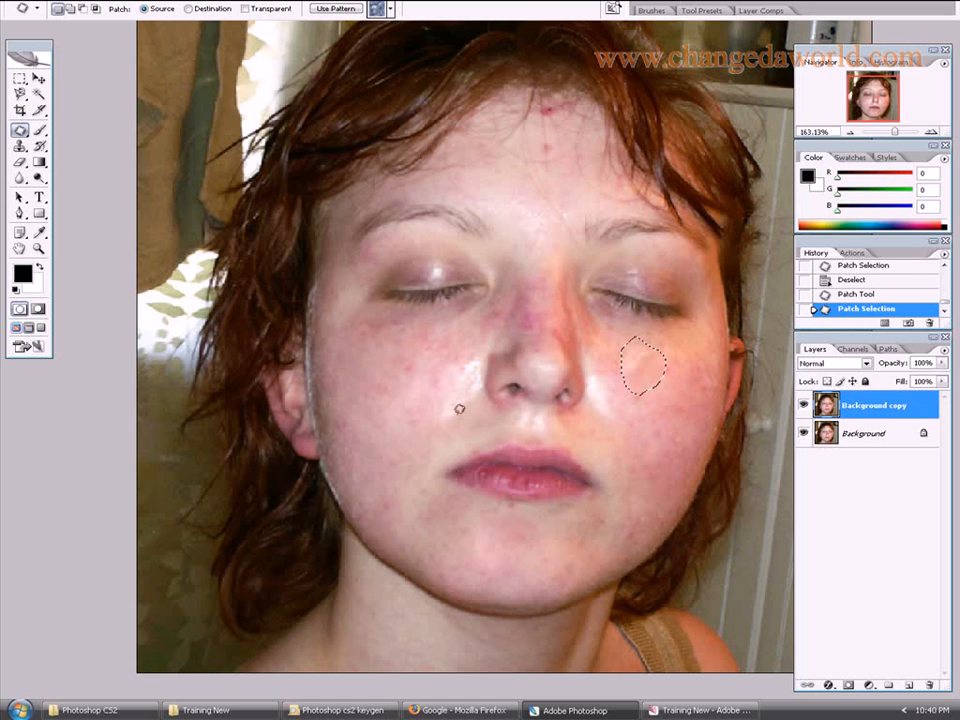
pyautogui.hotkey('ctrl', 'z')
pyautogui.moveTo(641, 372); pyautogui.dragTo(441, 489)
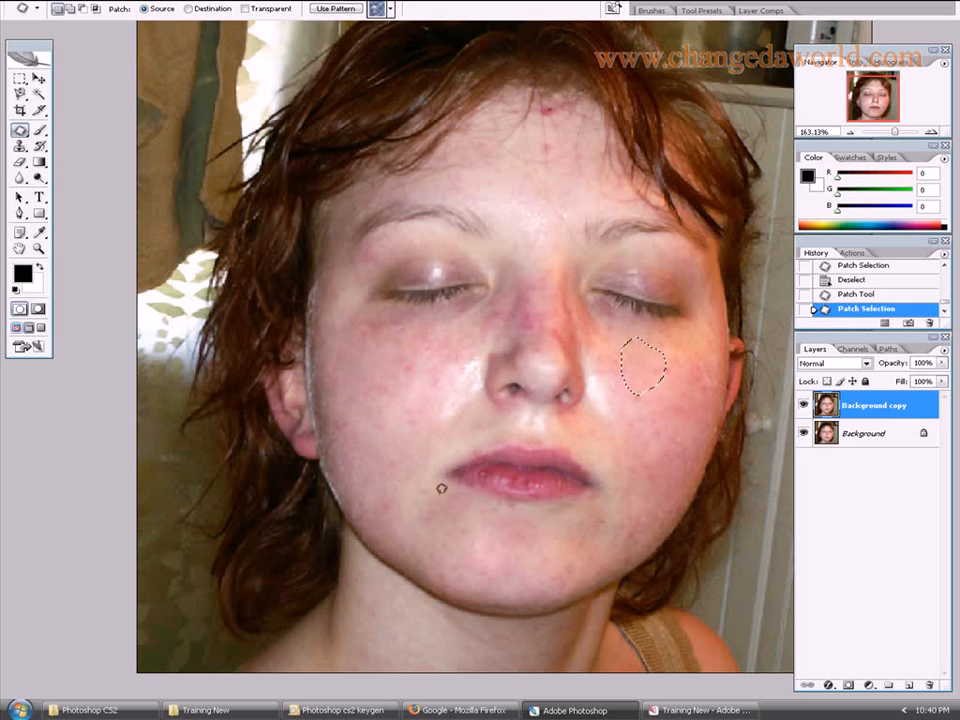
pyautogui.hotkey('ctrl', 'd')
pyautogui.moveTo(665, 362)
pyautogui.mouseDown()
pyautogui.moveTo(458, 429)
pyautogui.moveTo(460, 487)
pyautogui.mouseUp()
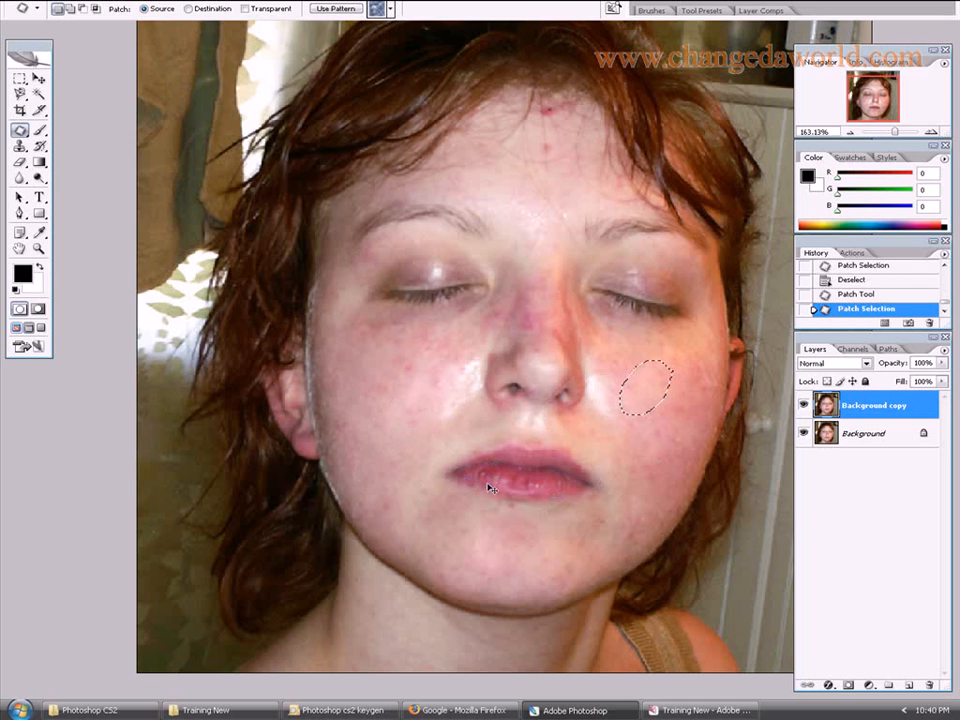
# Step: Patch the red discoloration on the bridge of the nose with adjacent skin, deselecting after each patch
pyautogui.hotkey('ctrl', 'd')
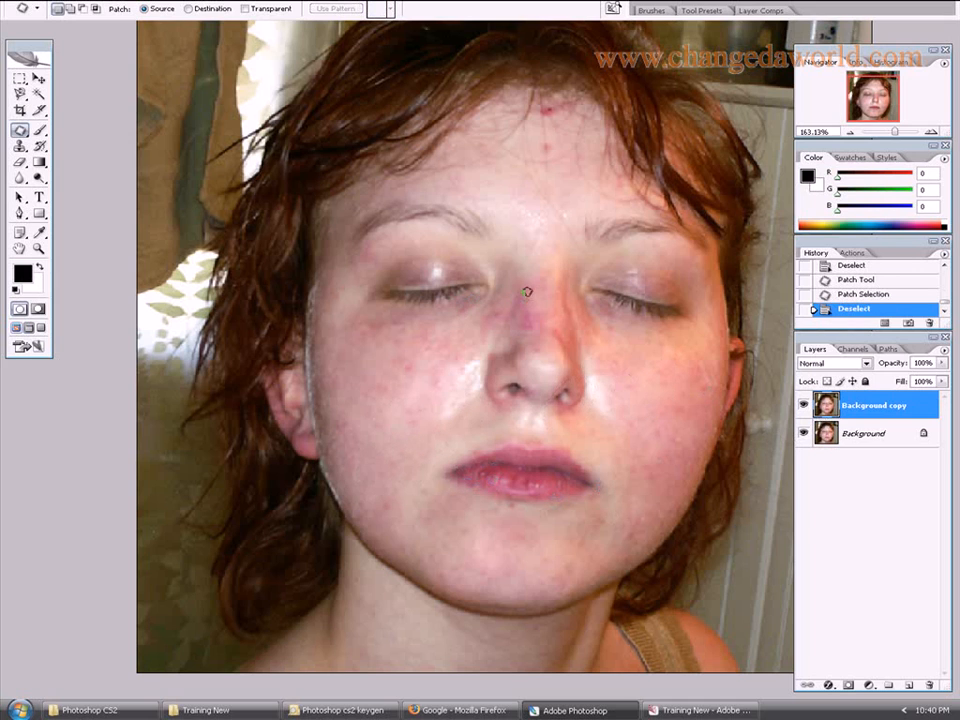
pyautogui.moveTo(514, 310)
pyautogui.mouseDown()
pyautogui.moveTo(522, 296)
pyautogui.moveTo(514, 312)
pyautogui.moveTo(555, 321)
pyautogui.moveTo(552, 335)
pyautogui.mouseUp()
pyautogui.hotkey('ctrl', 'd')
pyautogui.moveTo(529, 337)
pyautogui.mouseDown()
pyautogui.moveTo(533, 318)
pyautogui.moveTo(555, 343)
pyautogui.mouseUp()
pyautogui.hotkey('ctrl', 'd')
# Step: Compare the patched Background copy with the original by toggling its visibility, and delete the copy layer
pyautogui.click(805, 405)
pyautogui.click(805, 405)
pyautogui.click(805, 405)
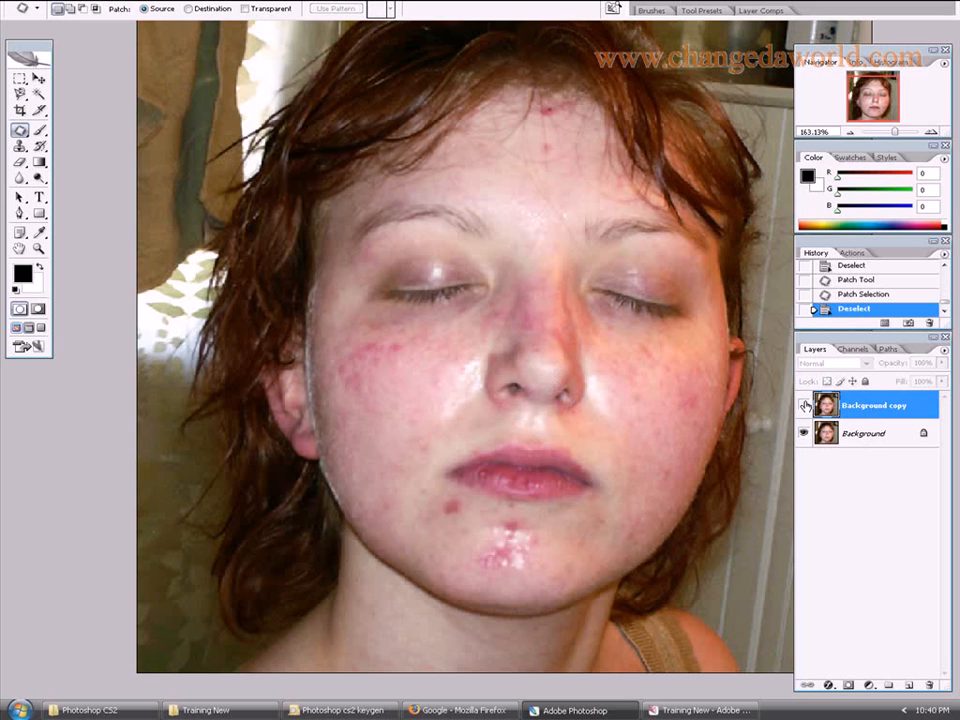
pyautogui.click(805, 405)
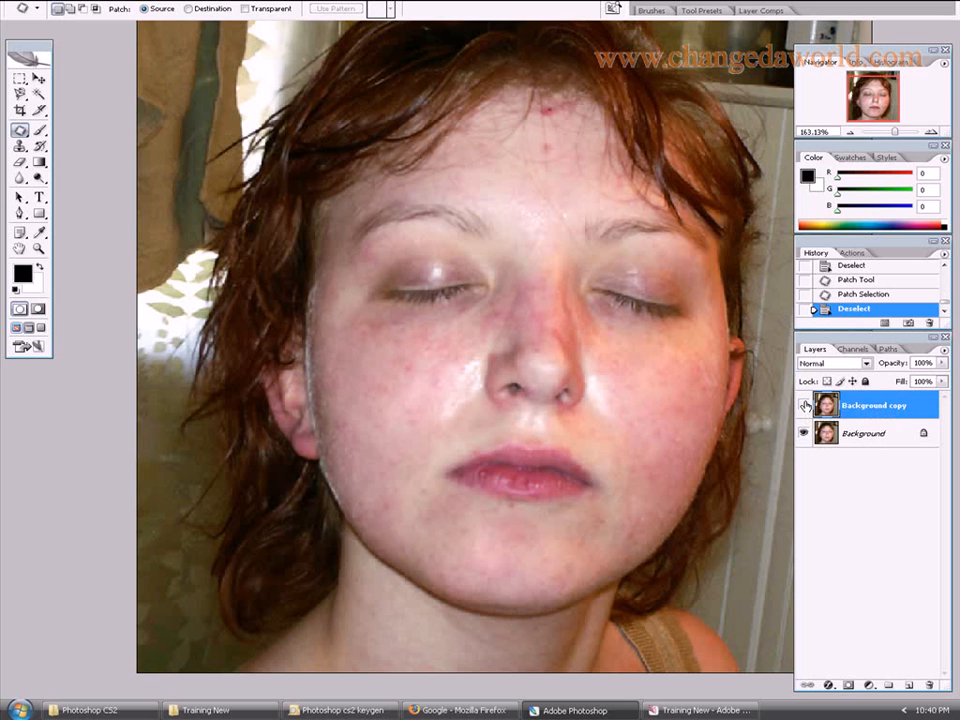
pyautogui.click(805, 405)
pyautogui.click(805, 405)
pyautogui.click(805, 405)
pyautogui.click(805, 405)
pyautogui.click(805, 405)
pyautogui.click(805, 405)
pyautogui.moveTo(853, 407); pyautogui.dragTo(929, 684)
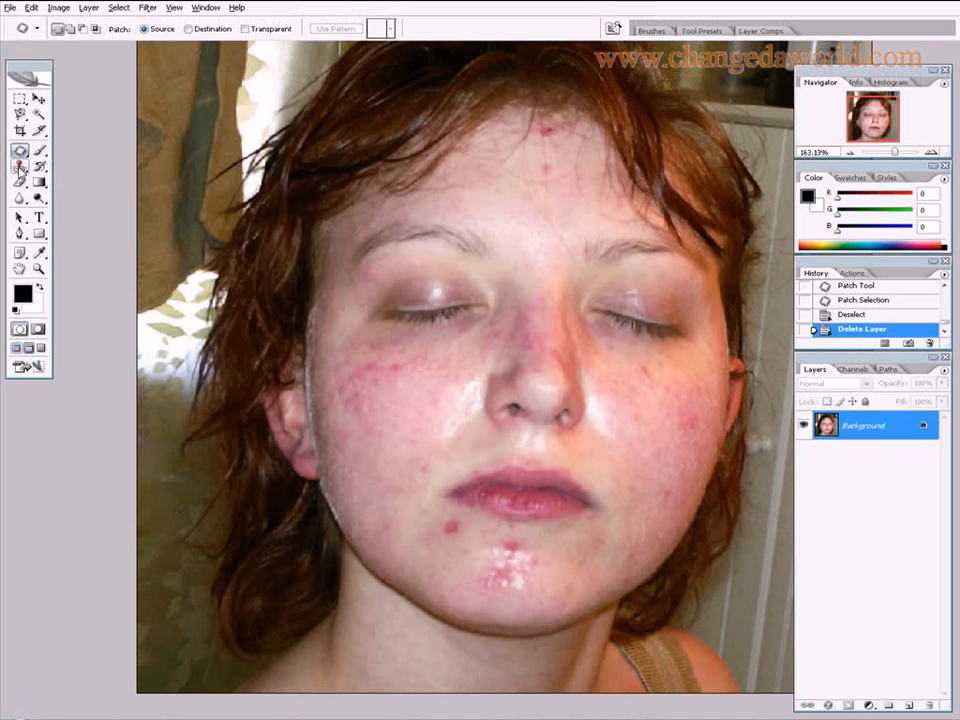
# Step: Choose the Clone Stamp tool and set its brush to 37 px with 0% hardness
pyautogui.click(18, 168)
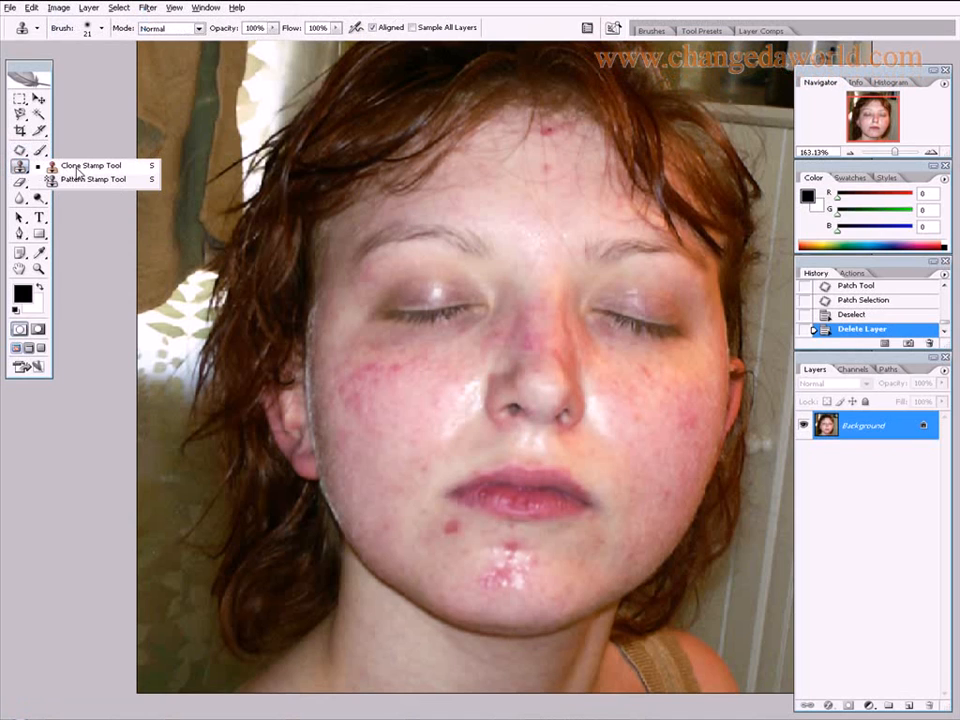
pyautogui.click(20, 168)
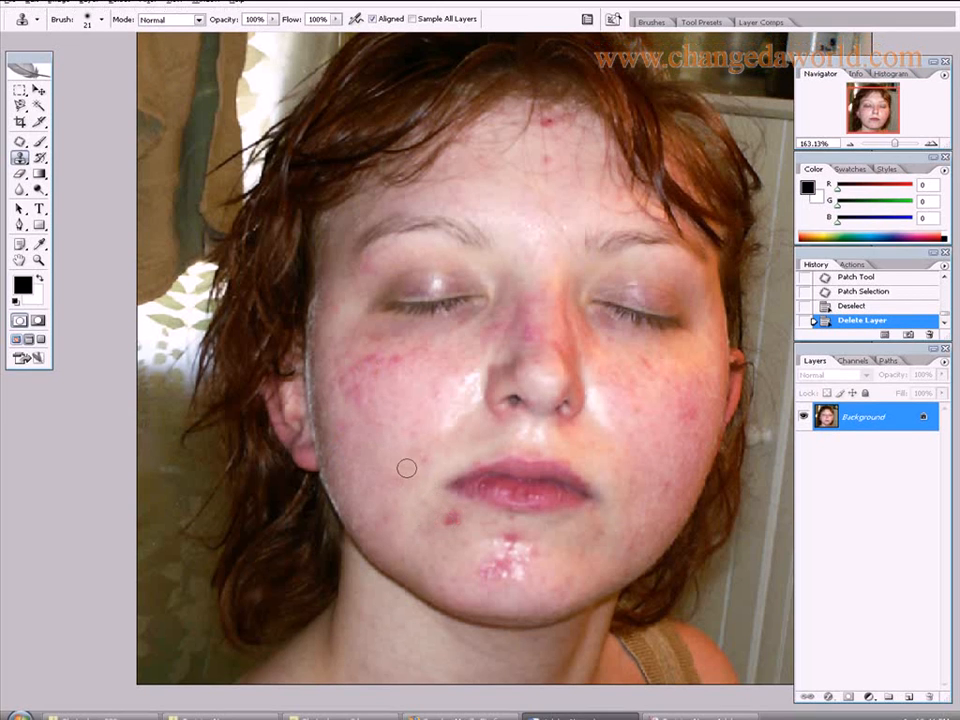
pyautogui.rightClick(402, 437)
pyautogui.click(424, 512)
pyautogui.moveTo(437, 464); pyautogui.dragTo(455, 466)
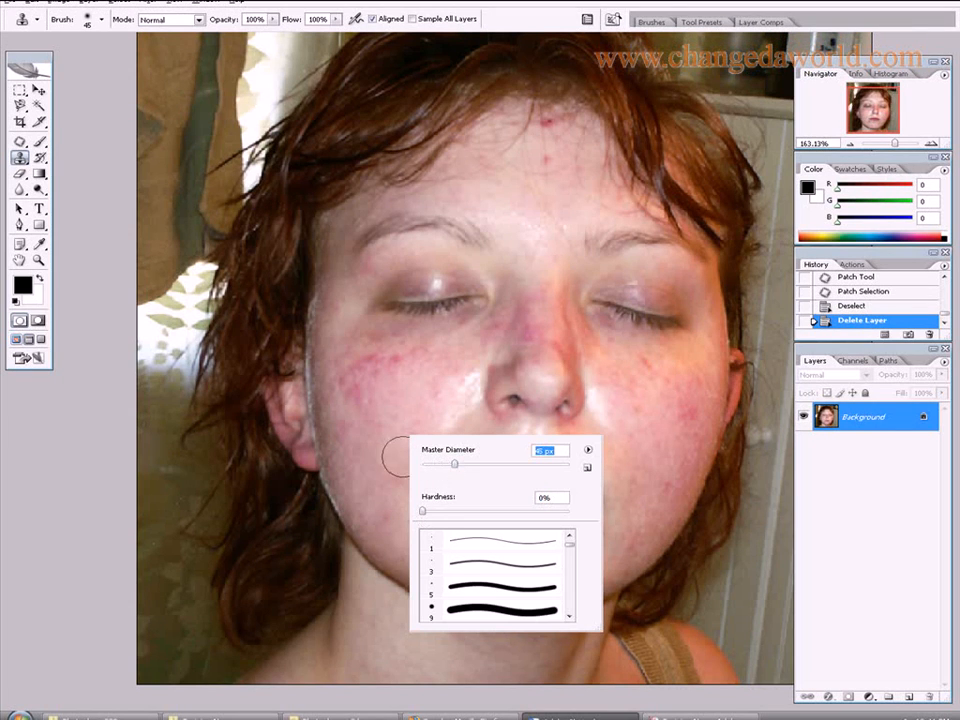
pyautogui.moveTo(455, 468); pyautogui.dragTo(451, 467)
pyautogui.click(371, 446)
pyautogui.click(509, 281)
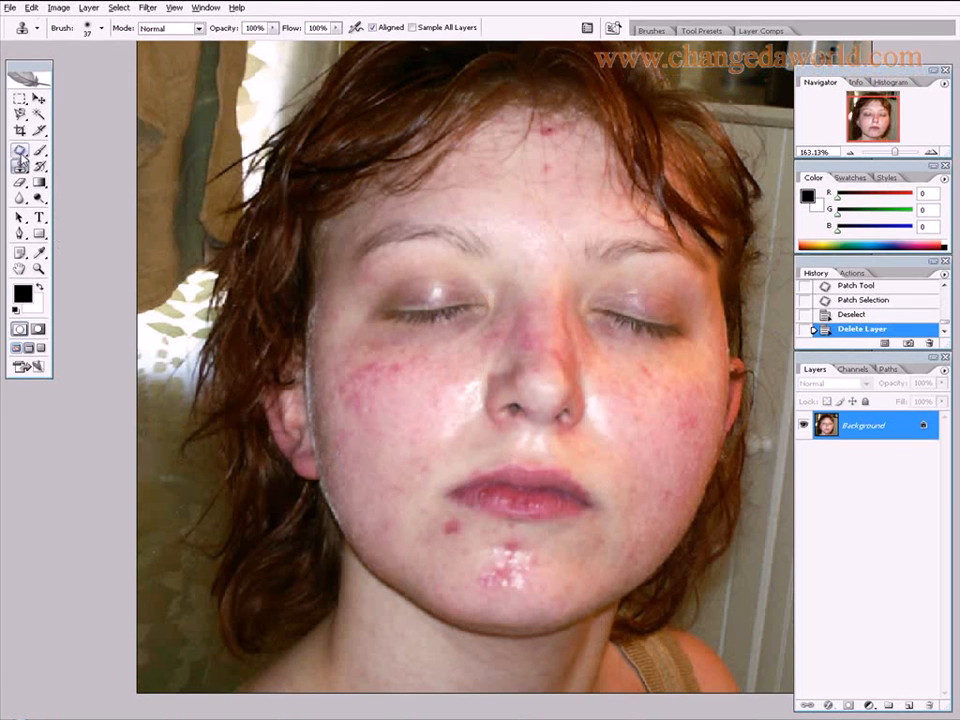
pyautogui.click(20, 141)
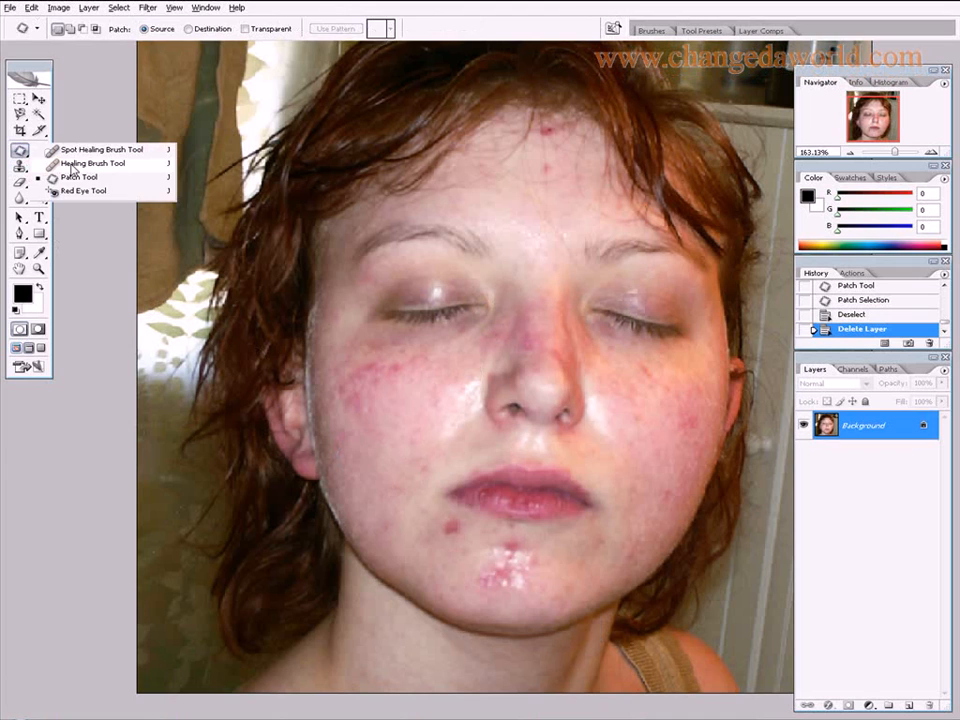
pyautogui.click(90, 163)
pyautogui.click(20, 166)
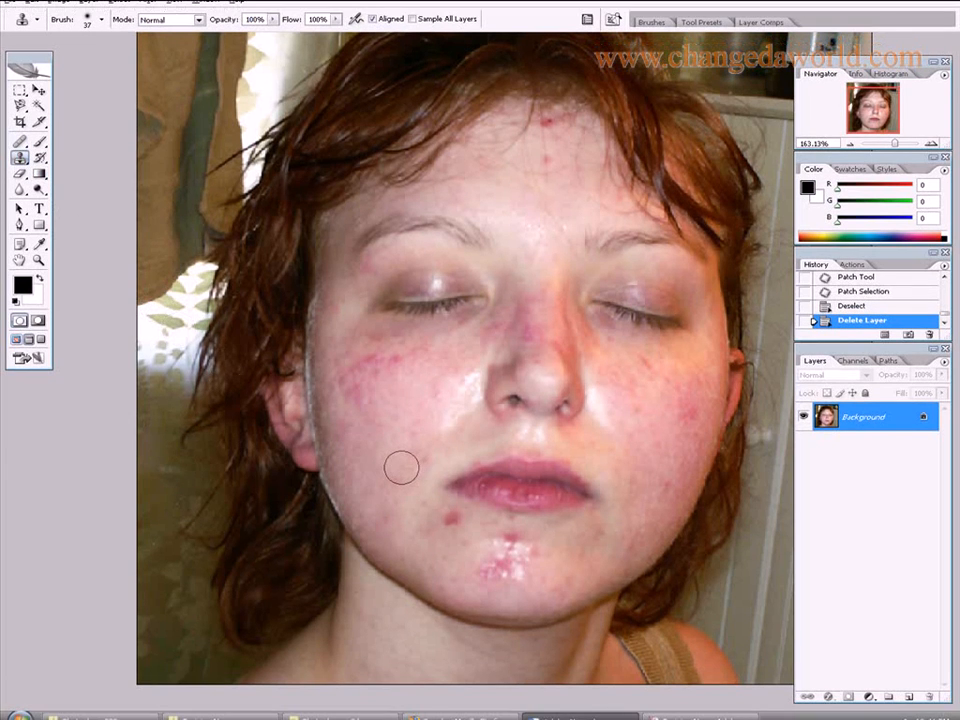
# Step: Duplicate the Background layer and clone clear cheek skin over the red spot below the subject's right mouth corner
pyautogui.keyDown('alt'); pyautogui.click(401, 466); pyautogui.keyUp('alt')
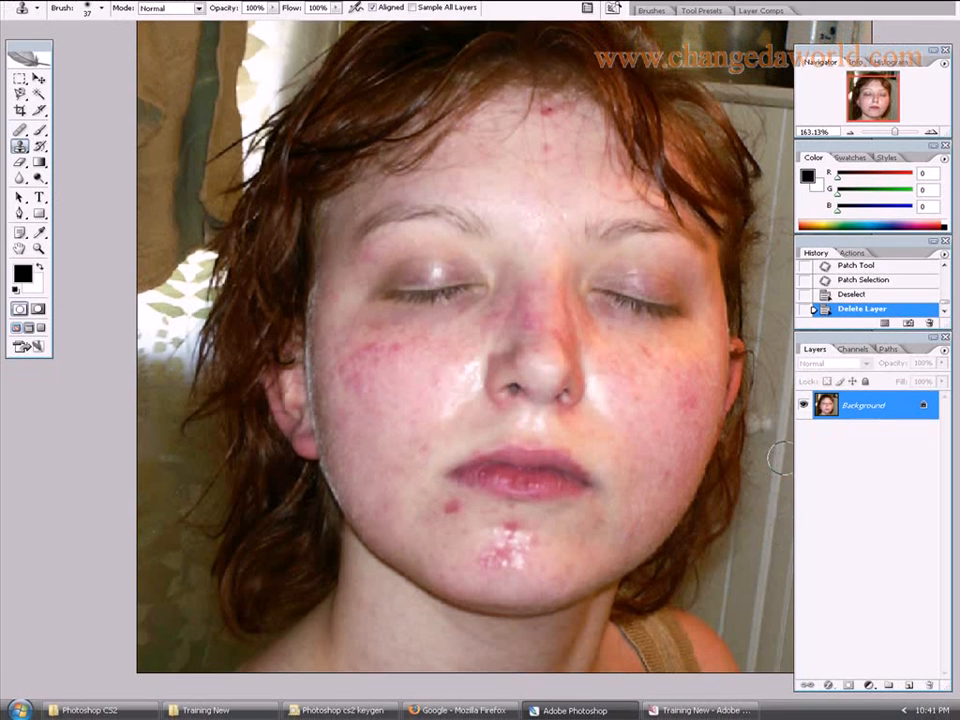
pyautogui.moveTo(828, 408); pyautogui.dragTo(908, 685)
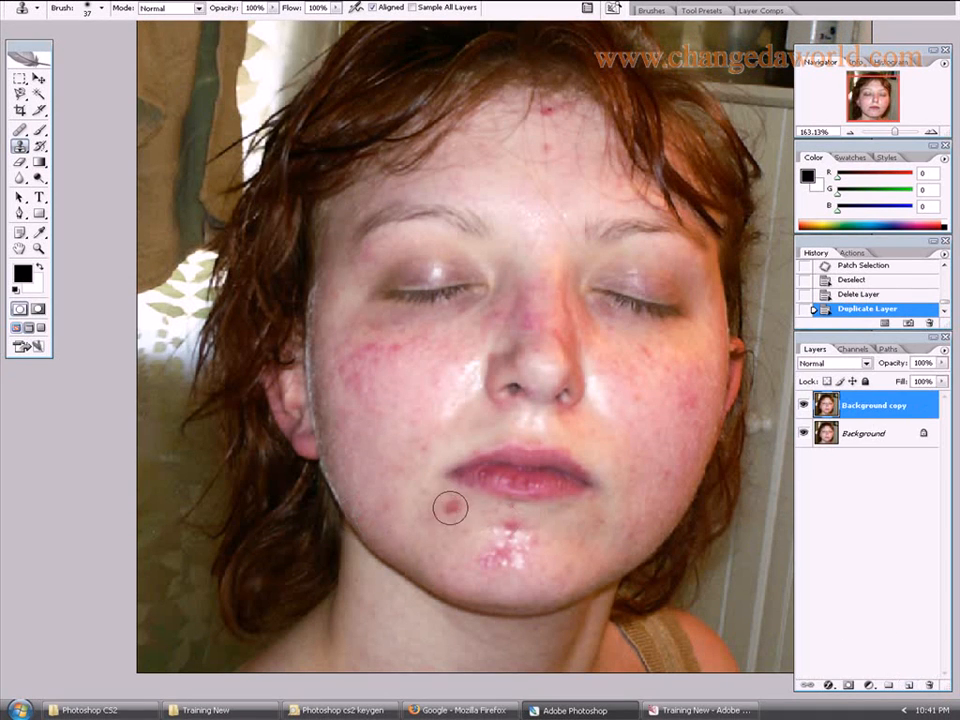
pyautogui.click(450, 510)
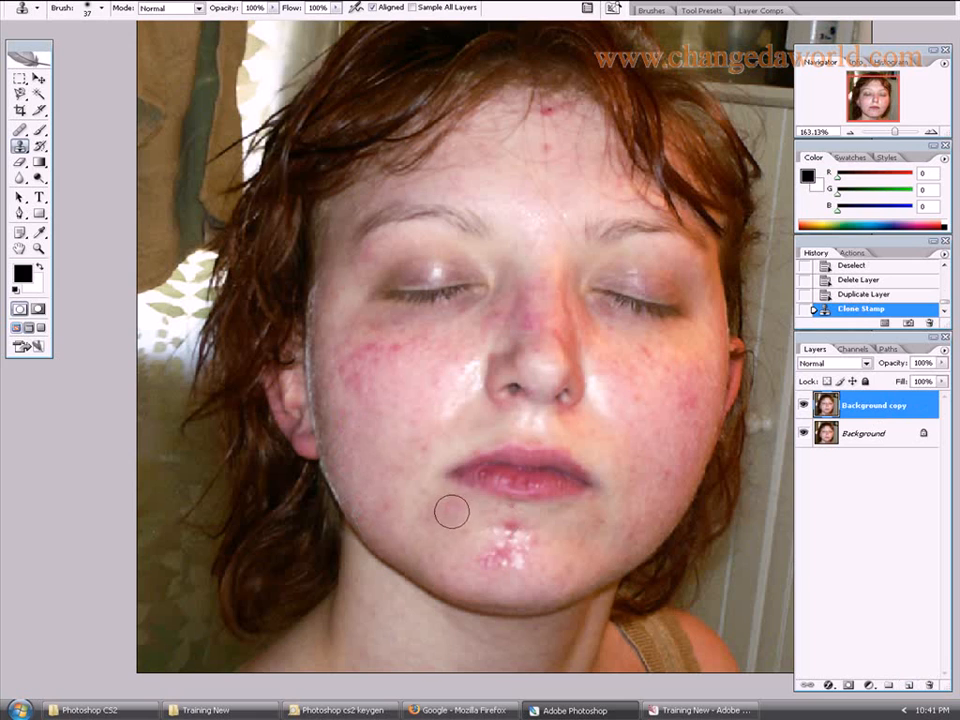
pyautogui.keyDown('alt'); pyautogui.click(364, 461); pyautogui.keyUp('alt')
pyautogui.moveTo(433, 499); pyautogui.dragTo(454, 516)
# Step: Clone clear skin from beside and below the chin blemishes over the red and shiny patches on the chin
pyautogui.keyDown('alt'); pyautogui.click(446, 553); pyautogui.keyUp('alt')
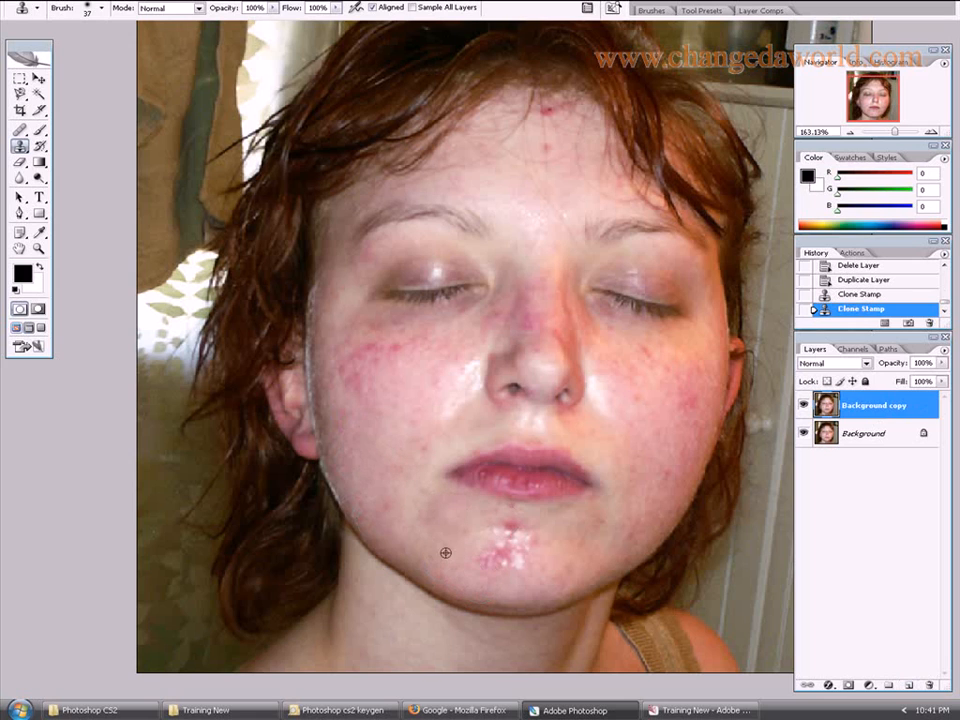
pyautogui.click(480, 559)
pyautogui.keyDown('alt'); pyautogui.click(456, 555); pyautogui.keyUp('alt')
pyautogui.click(510, 557)
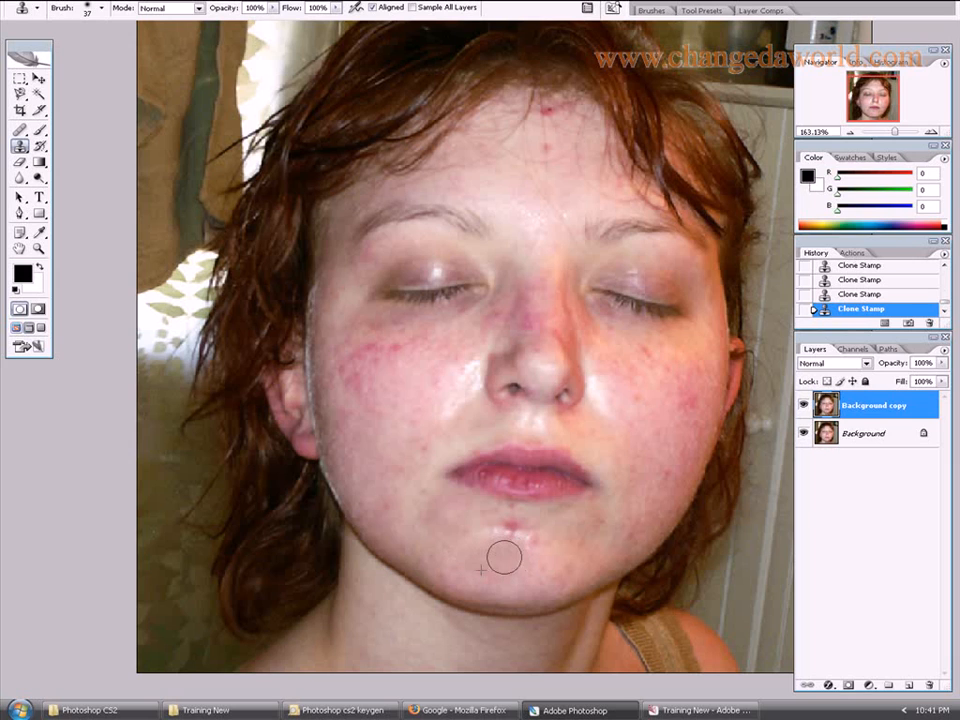
pyautogui.keyDown('alt'); pyautogui.click(491, 570); pyautogui.keyUp('alt')
pyautogui.click(516, 535)
pyautogui.press('alt')
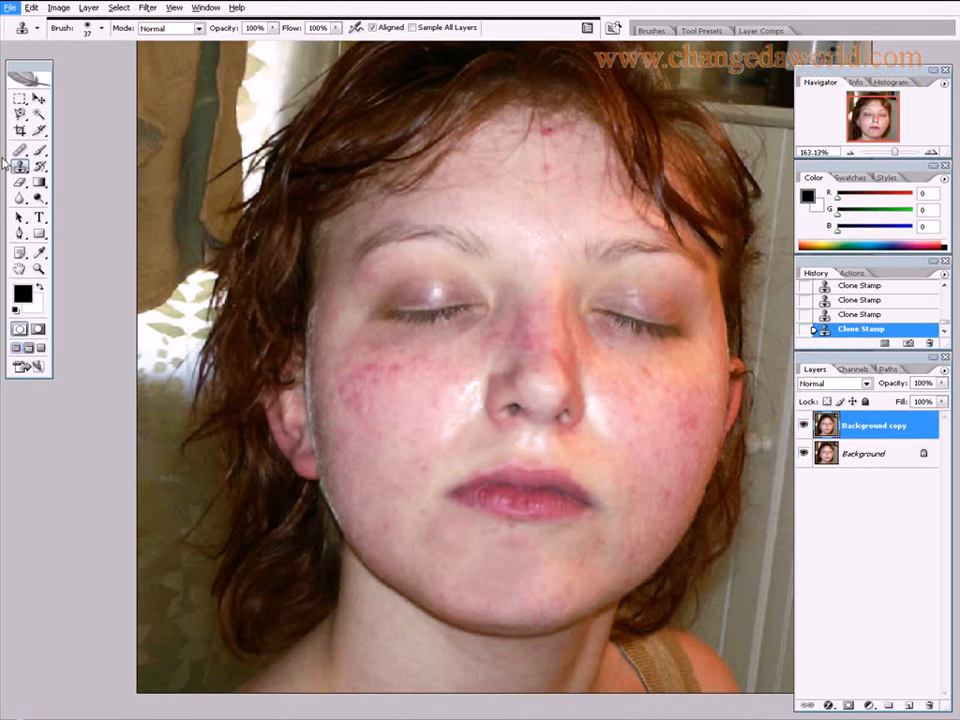
# Step: Use the Healing Brush to heal the upper rash on the subject's right cheek with skin from lower on the cheek
pyautogui.moveTo(19, 149); pyautogui.dragTo(76, 170)
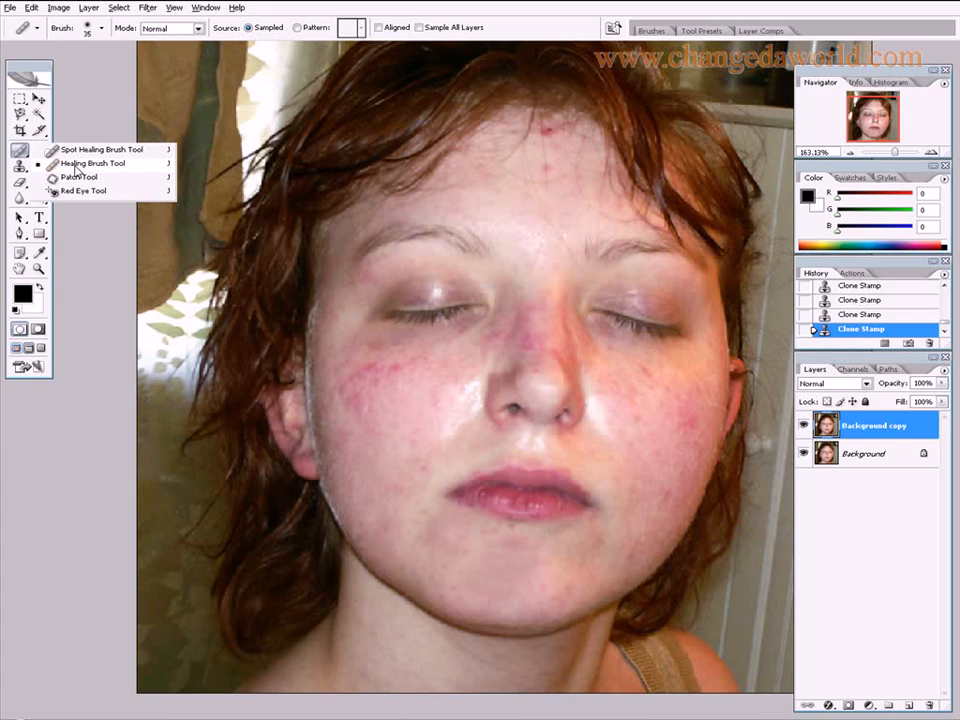
pyautogui.click(76, 170)
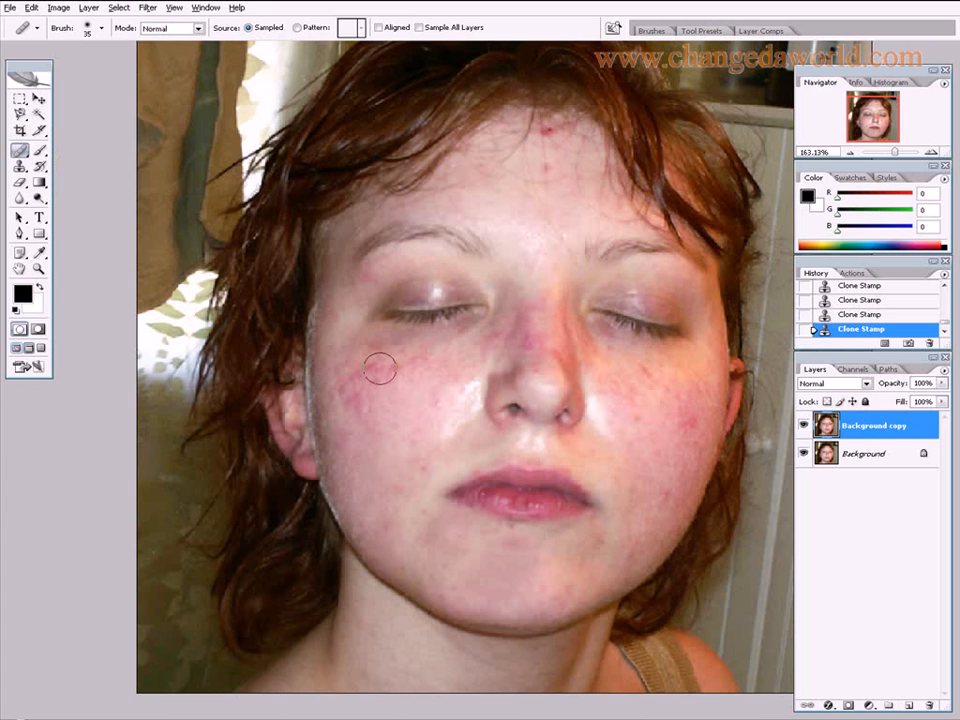
pyautogui.keyDown('alt'); pyautogui.click(383, 459); pyautogui.keyUp('alt')
pyautogui.click(396, 370)
# Step: Try healing the right cheek rash with skin sampled from the bright highlight beside the nose, and undo it
pyautogui.keyDown('alt'); pyautogui.click(466, 393); pyautogui.keyUp('alt')
pyautogui.click(364, 379)
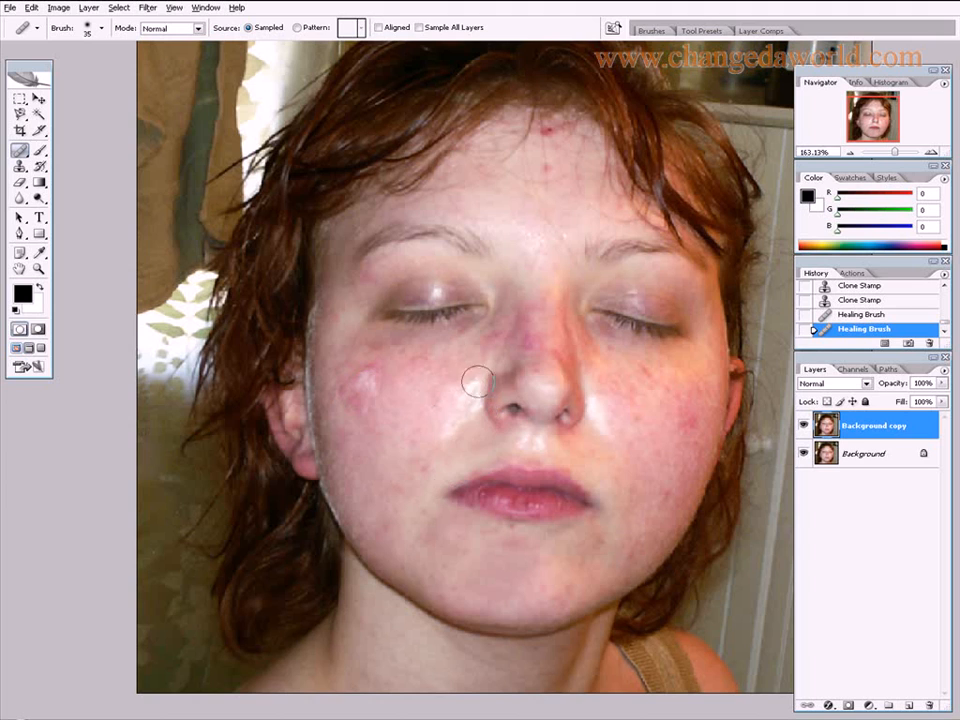
pyautogui.hotkey('ctrl', 'z')
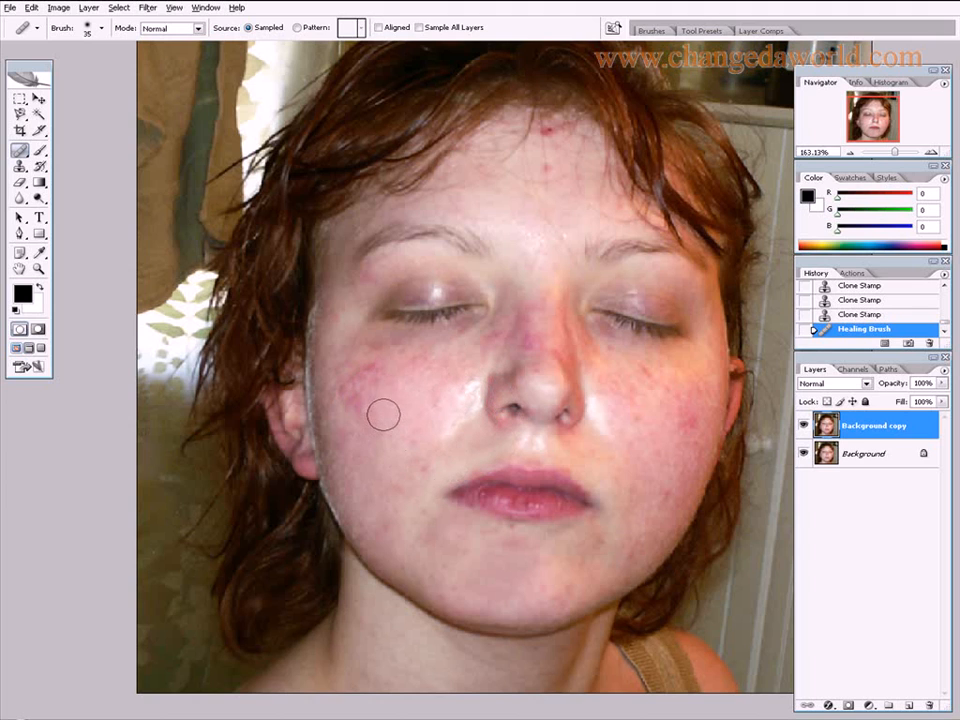
# Step: Heal the remaining rash on the subject's right cheek with clear skin sampled just below it
pyautogui.click(370, 375)
pyautogui.keyDown('alt'); pyautogui.click(388, 418); pyautogui.keyUp('alt')
pyautogui.click(361, 399)
pyautogui.click(399, 446)
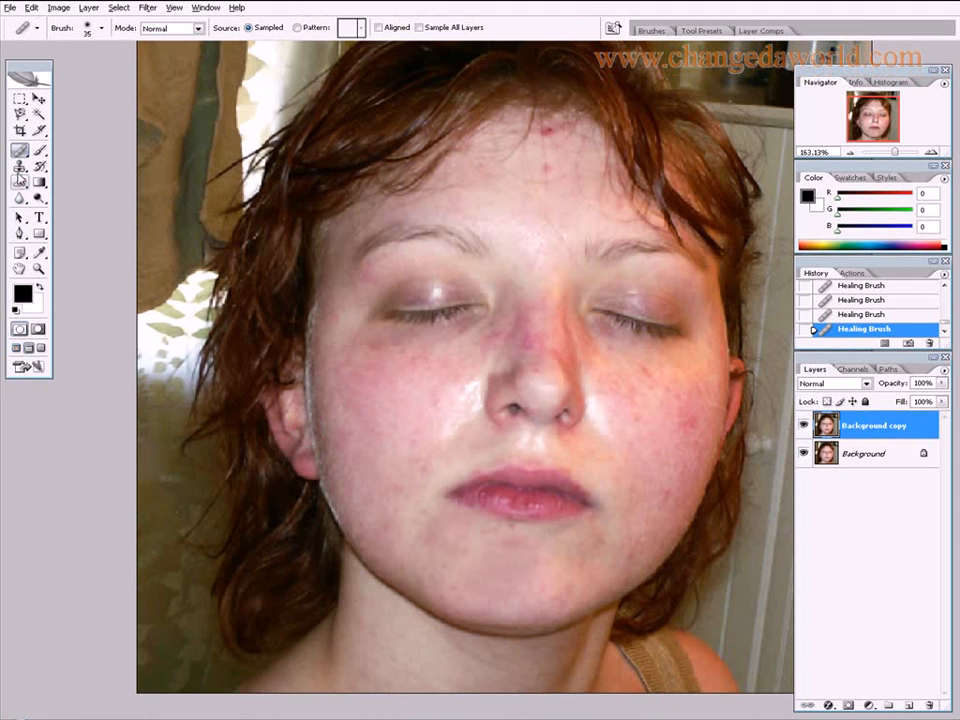
# Step: Try covering the red spot on the subject's outer left cheek with the Clone Stamp, and undo it
pyautogui.click(19, 168)
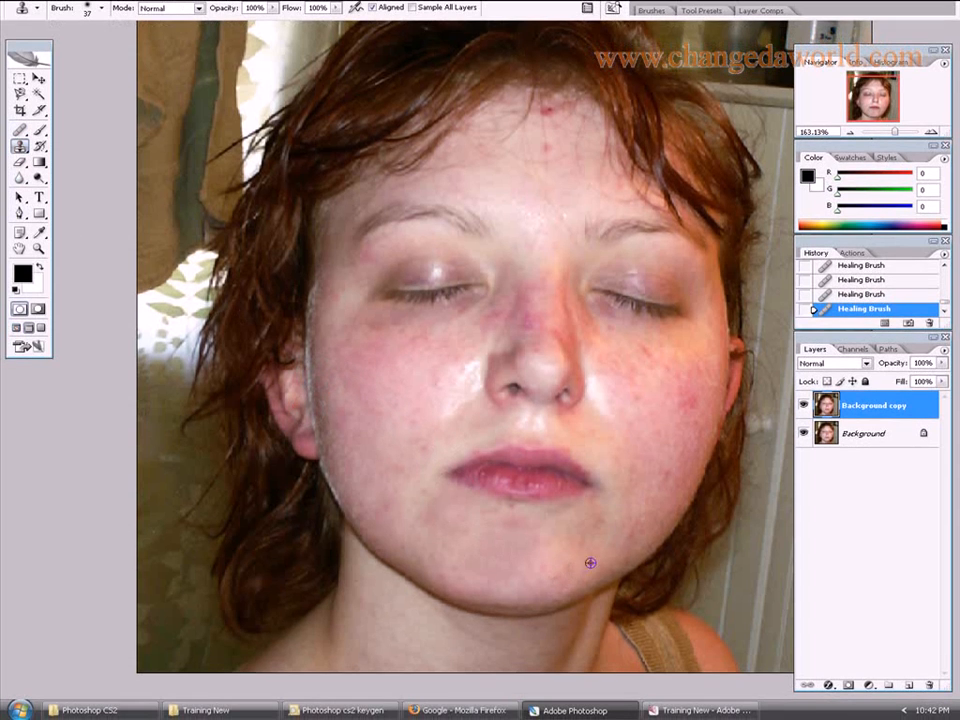
pyautogui.scroll(2, 465, 538)
pyautogui.moveTo(542, 566); pyautogui.dragTo(438, 532)
pyautogui.moveTo(685, 498); pyautogui.dragTo(467, 519)
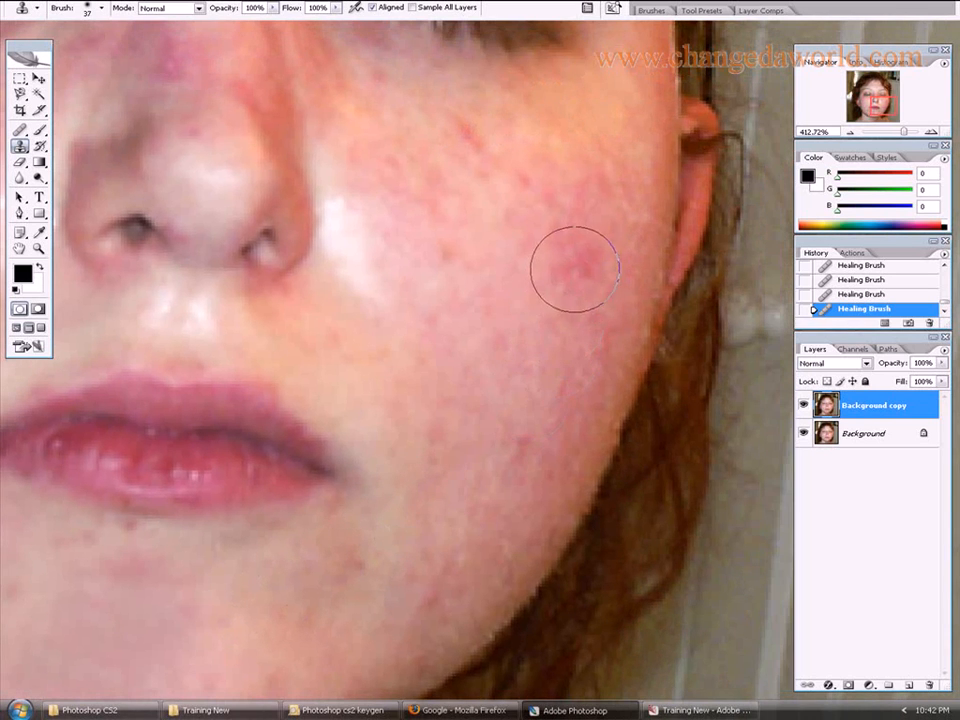
pyautogui.click(574, 268)
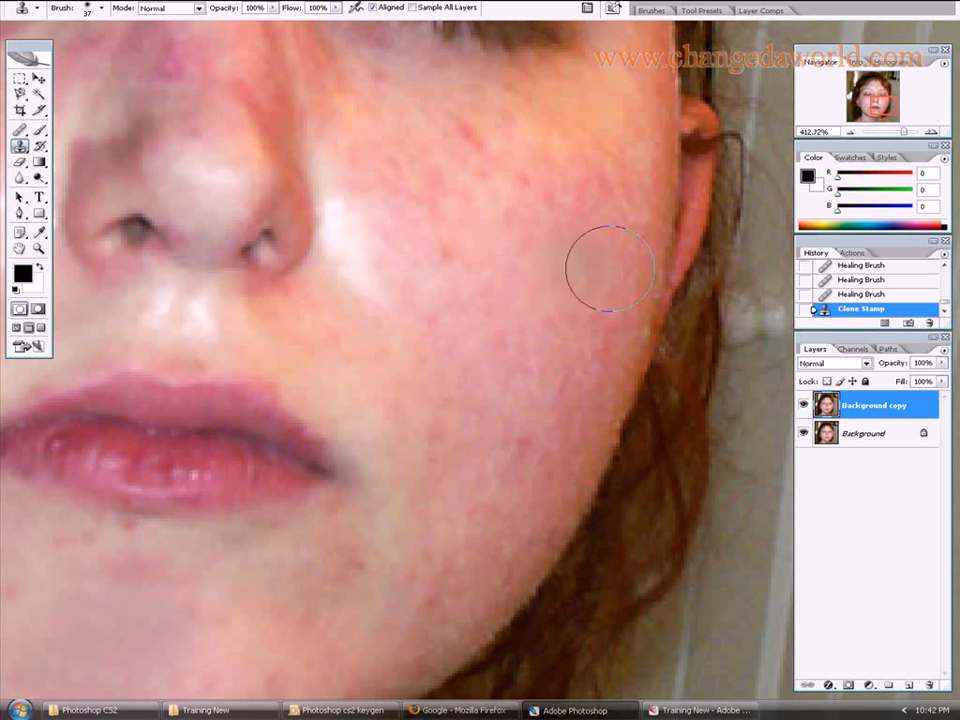
pyautogui.scroll(-5, 285, 484)
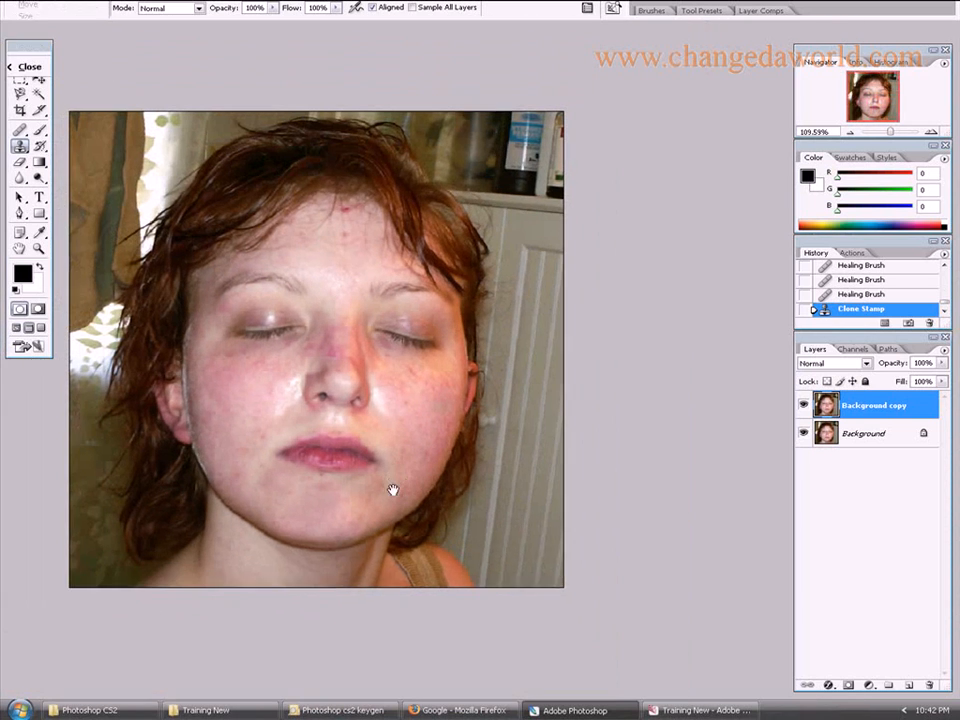
pyautogui.hotkey('ctrl', 'z')
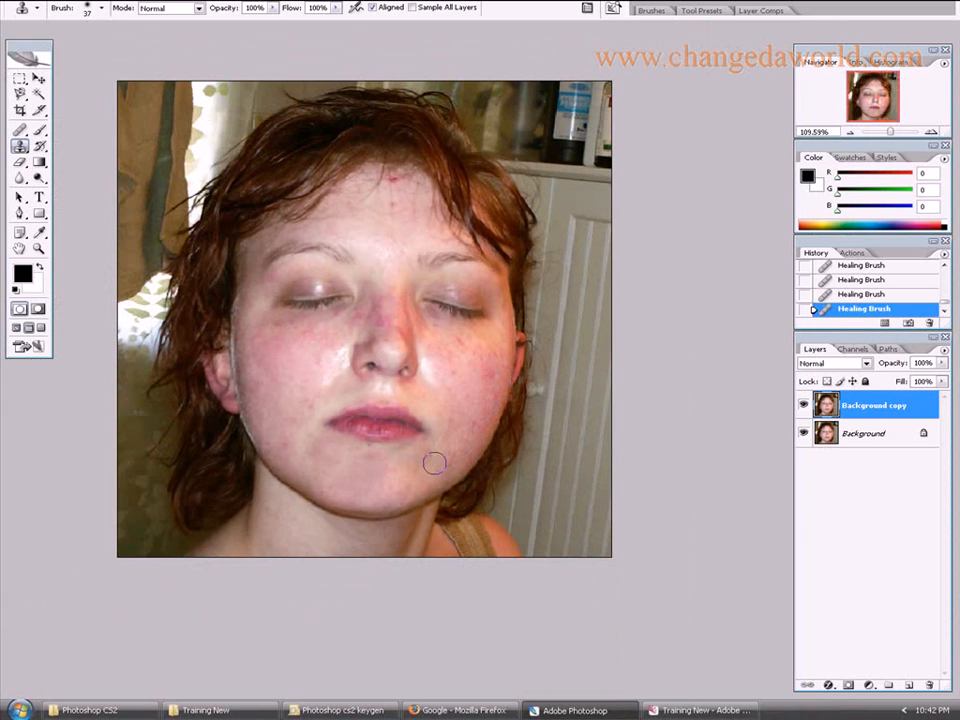
# Step: Clone nearby clear skin over the small red spot on the subject's lower right cheek using a 10 px brush
pyautogui.scroll(3, 322, 452)
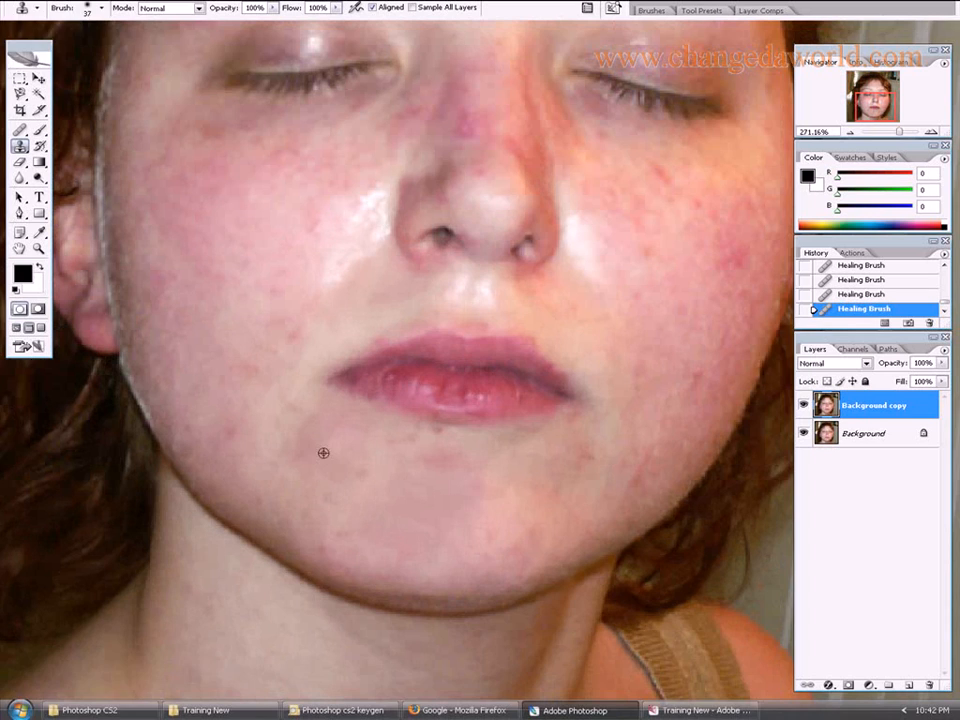
pyautogui.moveTo(291, 421); pyautogui.dragTo(311, 448)
pyautogui.press('[')
pyautogui.press('[')
pyautogui.press('[')
pyautogui.press(']')
pyautogui.press(']')
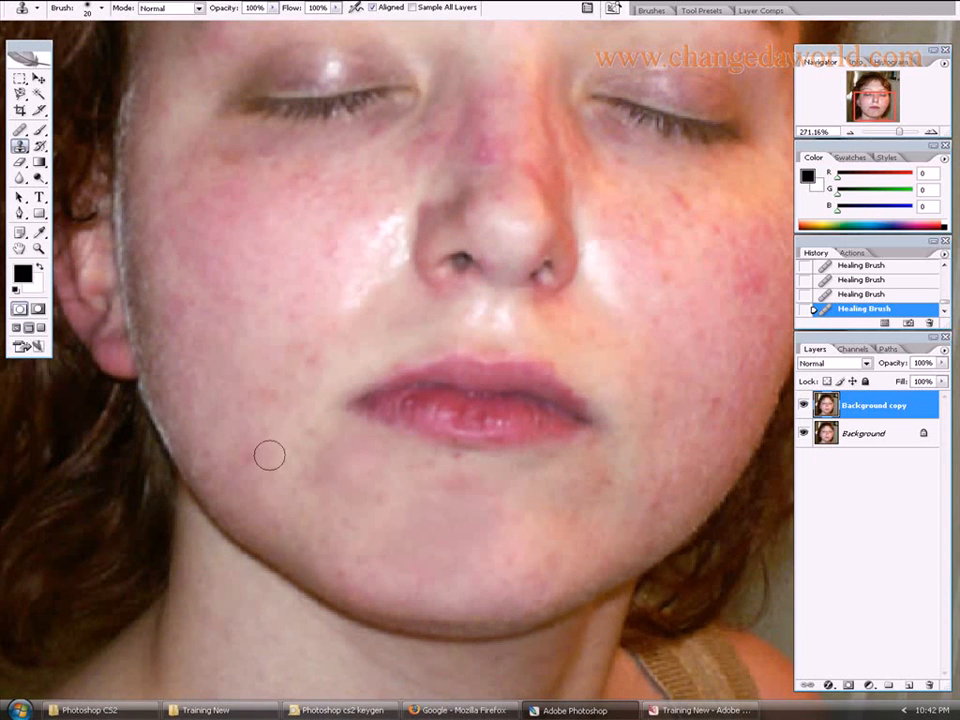
pyautogui.press('[')
pyautogui.press('[')
pyautogui.moveTo(249, 458); pyautogui.dragTo(259, 458)
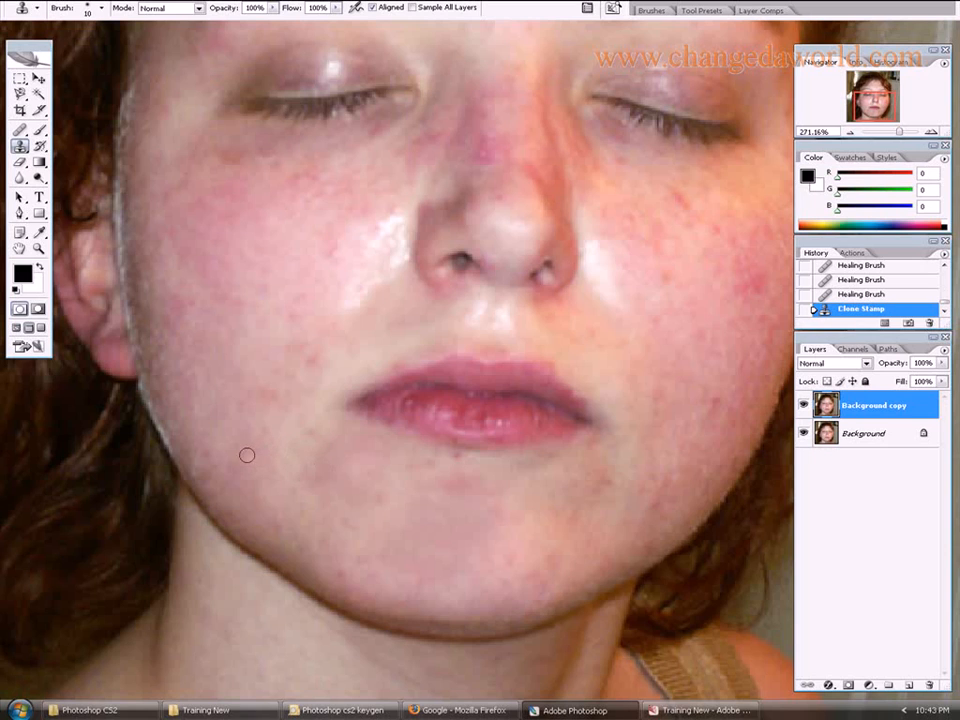
# Step: Set the Clone Stamp brush to 15 px and cover the red spot on the right cheek beside the mouth
pyautogui.rightClick(307, 383)
pyautogui.moveTo(332, 414); pyautogui.dragTo(335, 416)
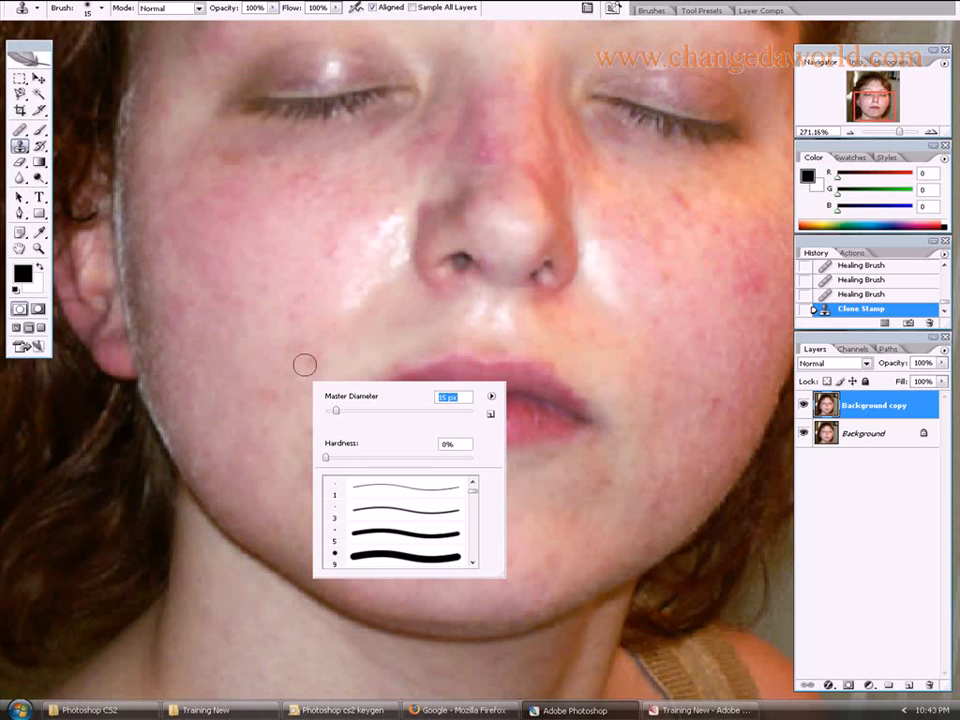
pyautogui.press('Return')
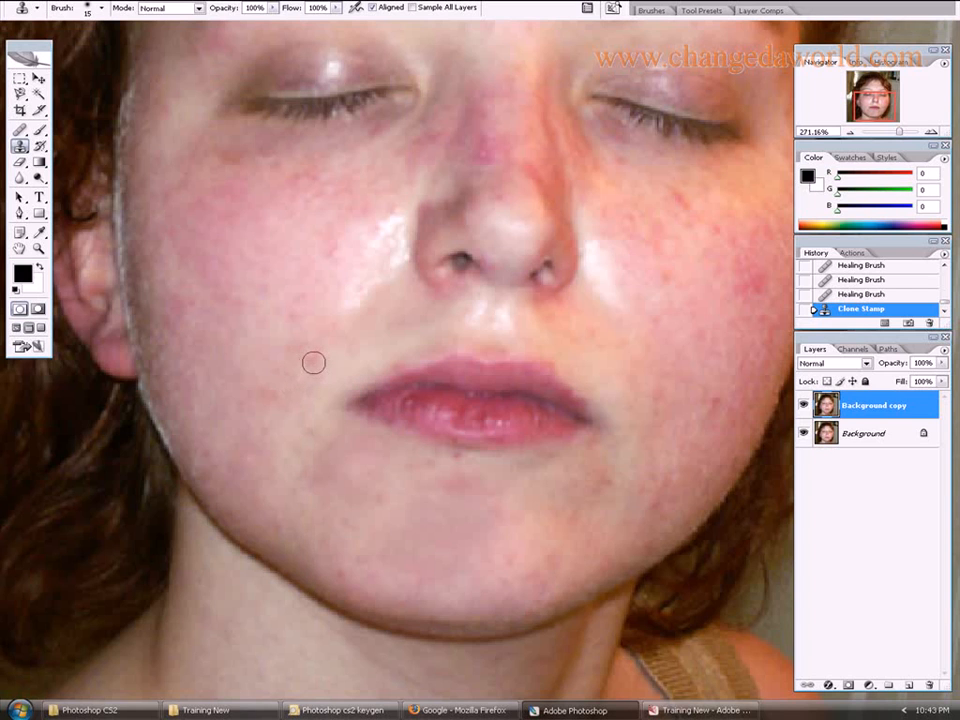
pyautogui.click(311, 358)
# Step: Fit the whole portrait in view, compare the cloned and healed copy with the original, and delete the Background copy layer
pyautogui.hotkey('ctrl', '0')
pyautogui.click(804, 406)
pyautogui.click(804, 406)
pyautogui.click(804, 406)
pyautogui.click(803, 406)
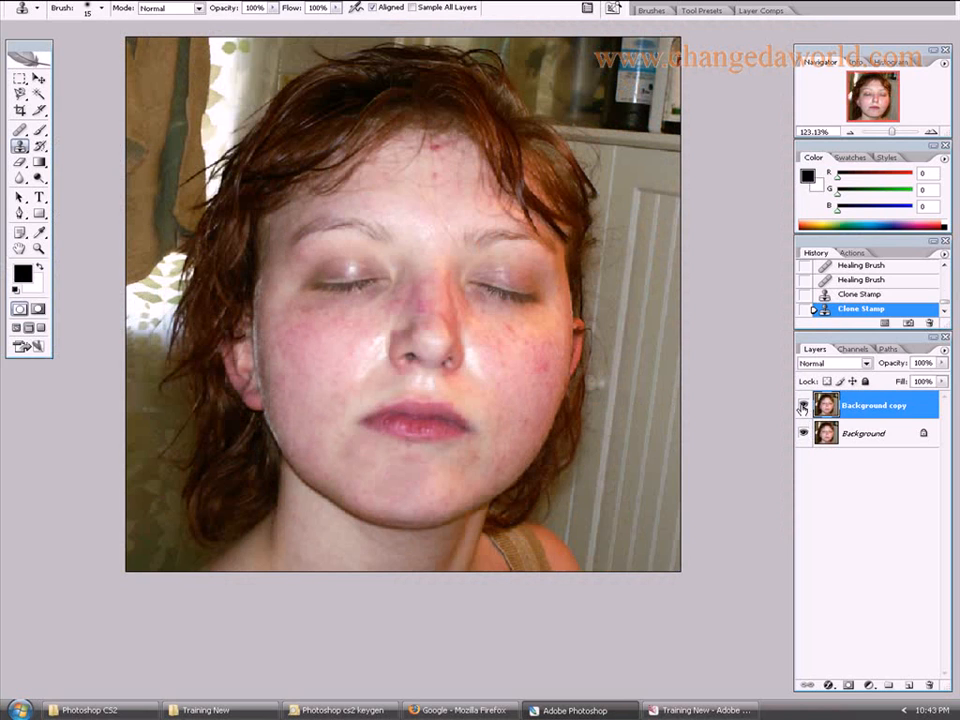
pyautogui.click(803, 406)
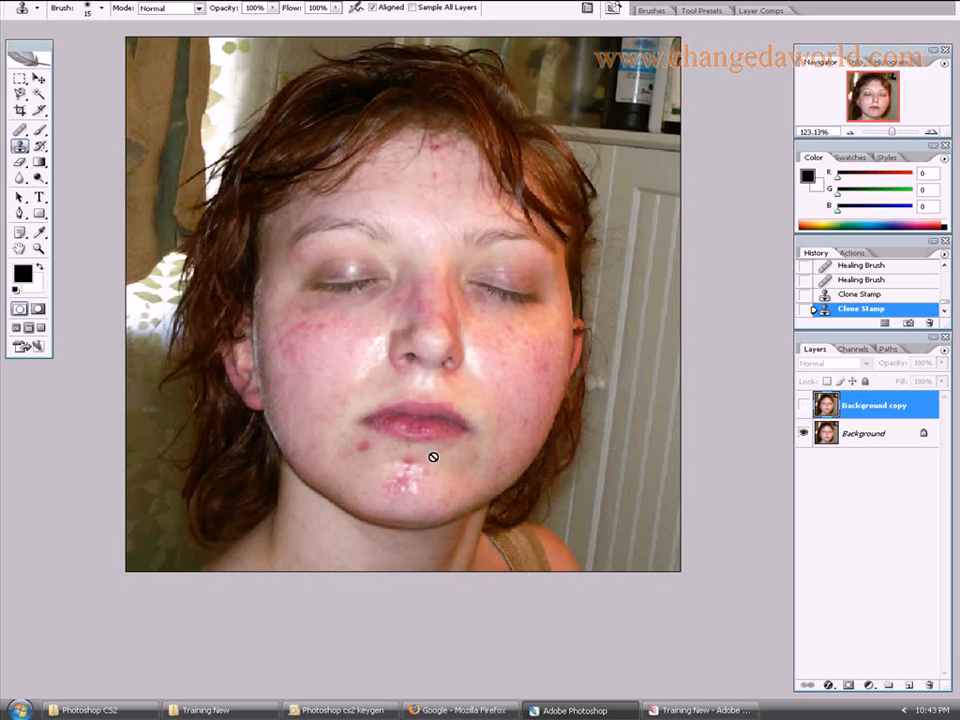
pyautogui.click(804, 406)
pyautogui.click(804, 406)
pyautogui.click(804, 406)
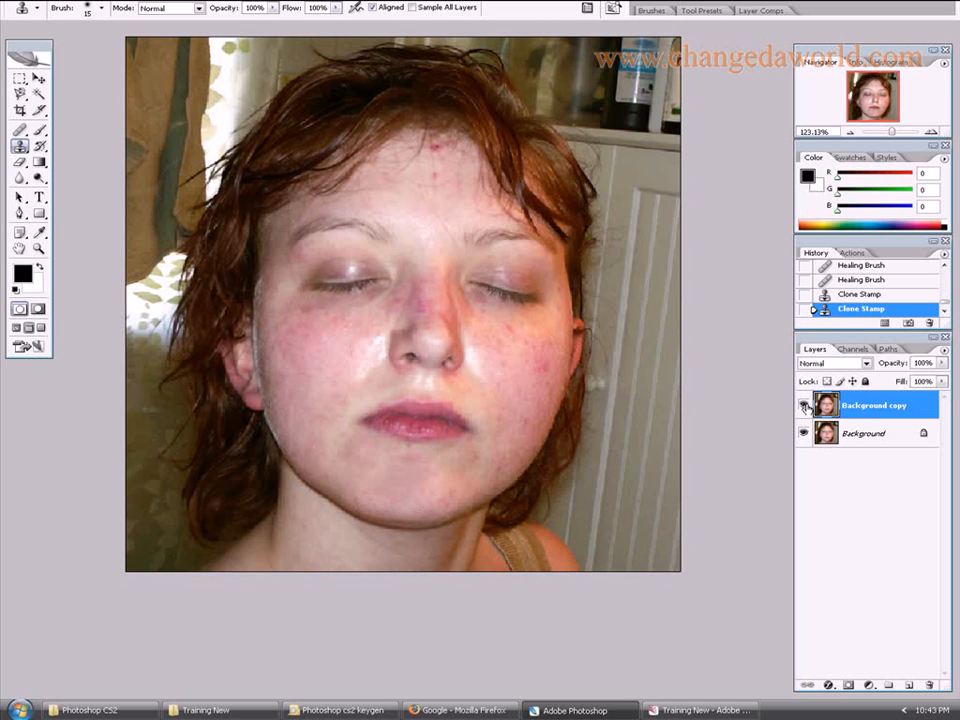
pyautogui.click(804, 406)
pyautogui.click(804, 406)
pyautogui.click(804, 406)
pyautogui.click(804, 406)
pyautogui.click(804, 406)
pyautogui.click(804, 406)
pyautogui.moveTo(852, 405); pyautogui.dragTo(928, 685)
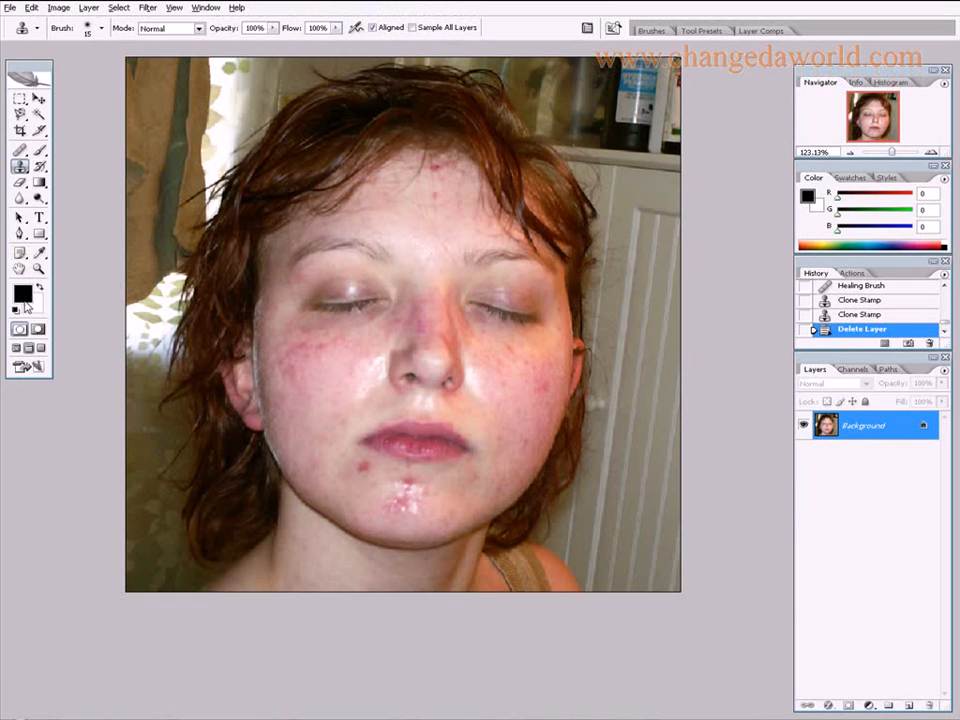
# Step: Choose the Brush tool and set its master diameter to 22 px
pyautogui.click(38, 150)
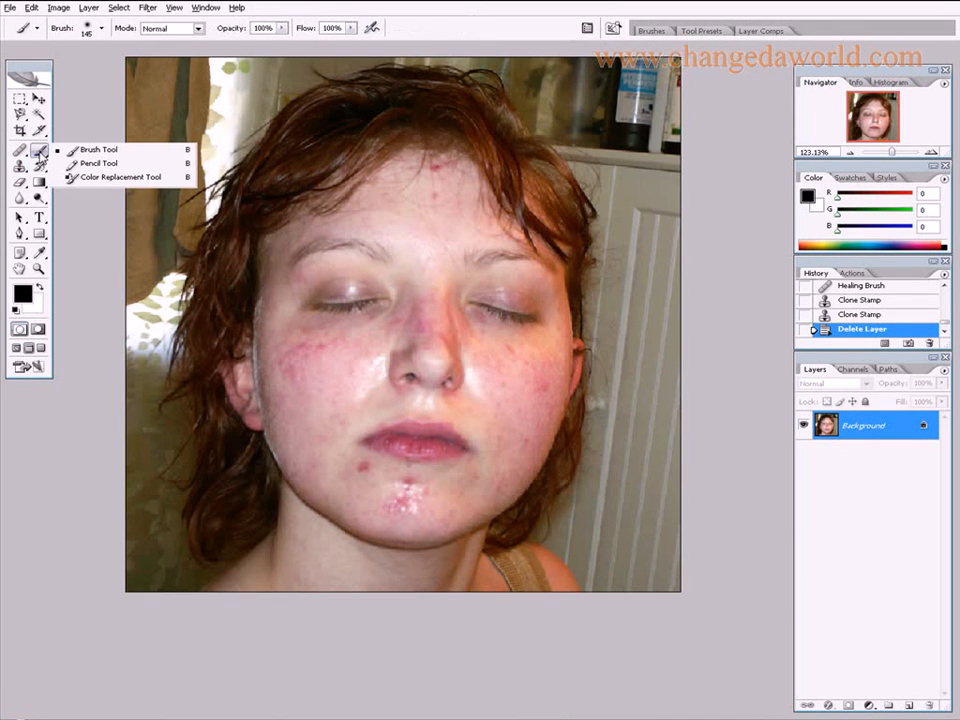
pyautogui.click(90, 152)
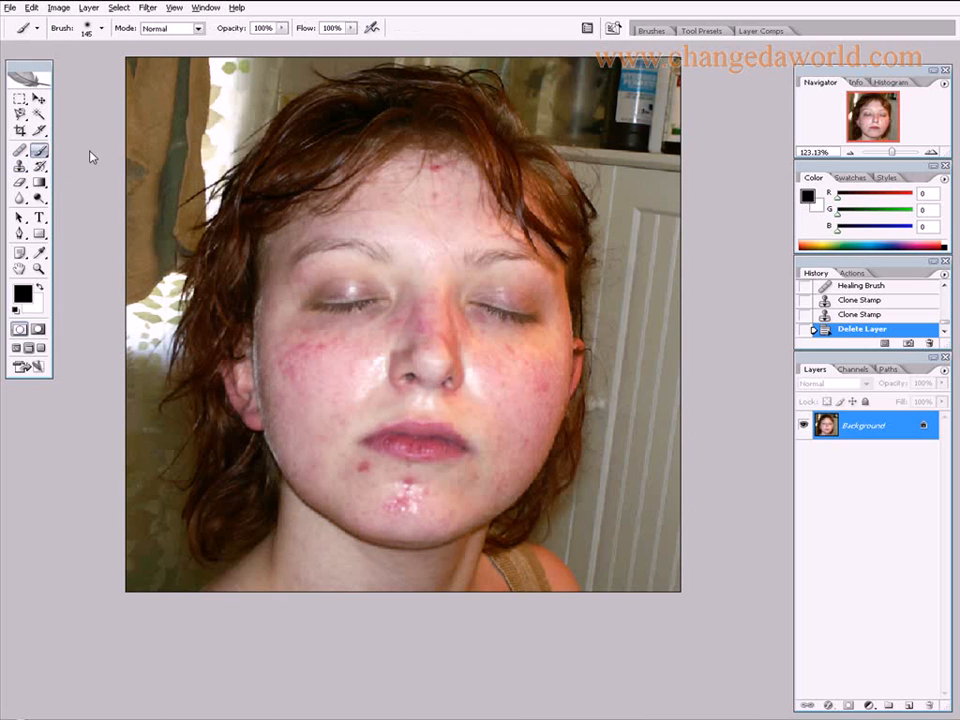
pyautogui.rightClick(252, 308)
pyautogui.moveTo(352, 334); pyautogui.dragTo(279, 336)
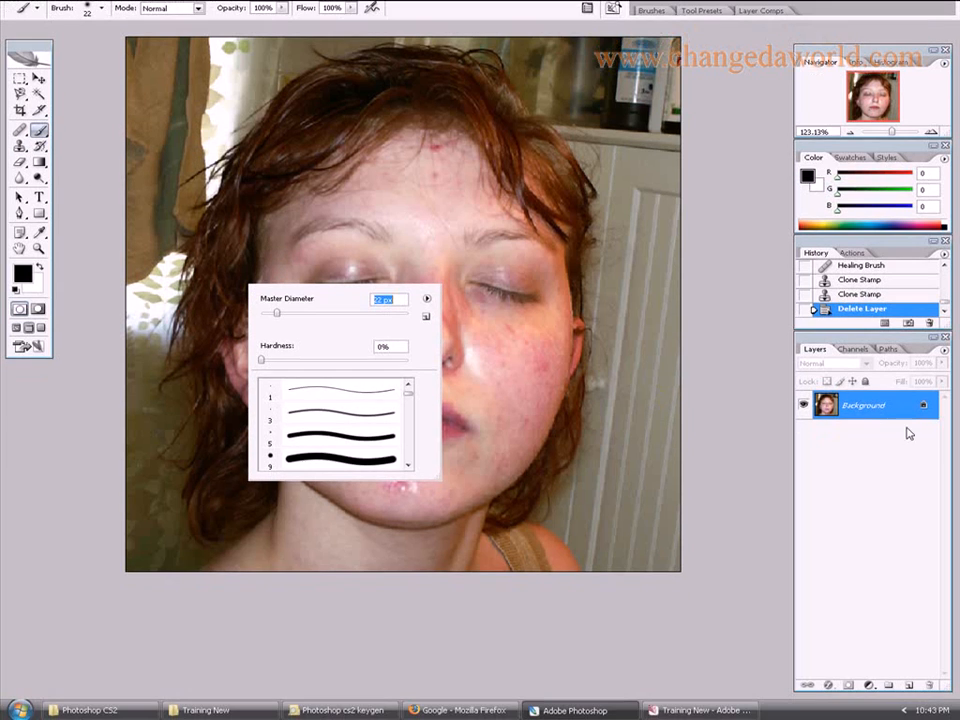
pyautogui.click(862, 428)
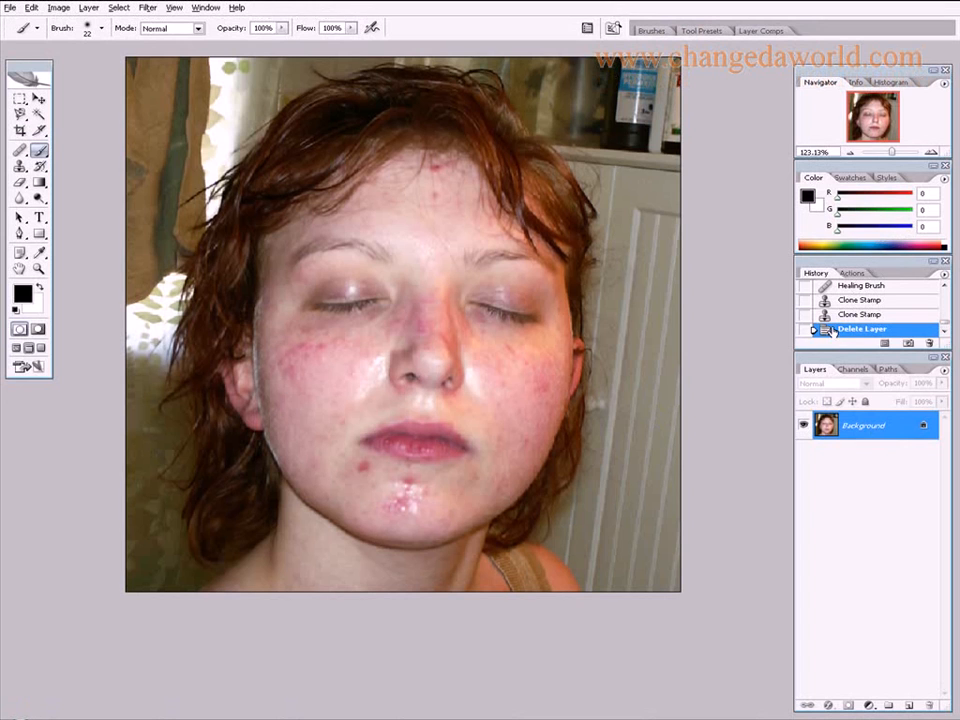
# Step: Return the portrait to the standard window view and close Rashes.jpg without saving the changes
pyautogui.press('f')
pyautogui.press('f')
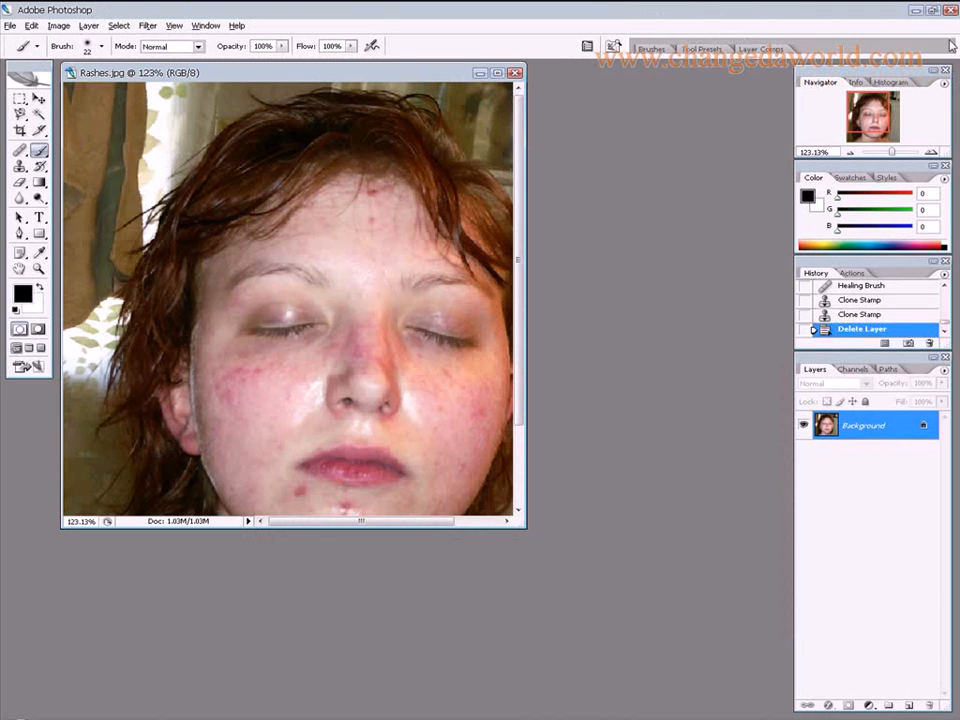
pyautogui.click(514, 73)
pyautogui.click(485, 277)
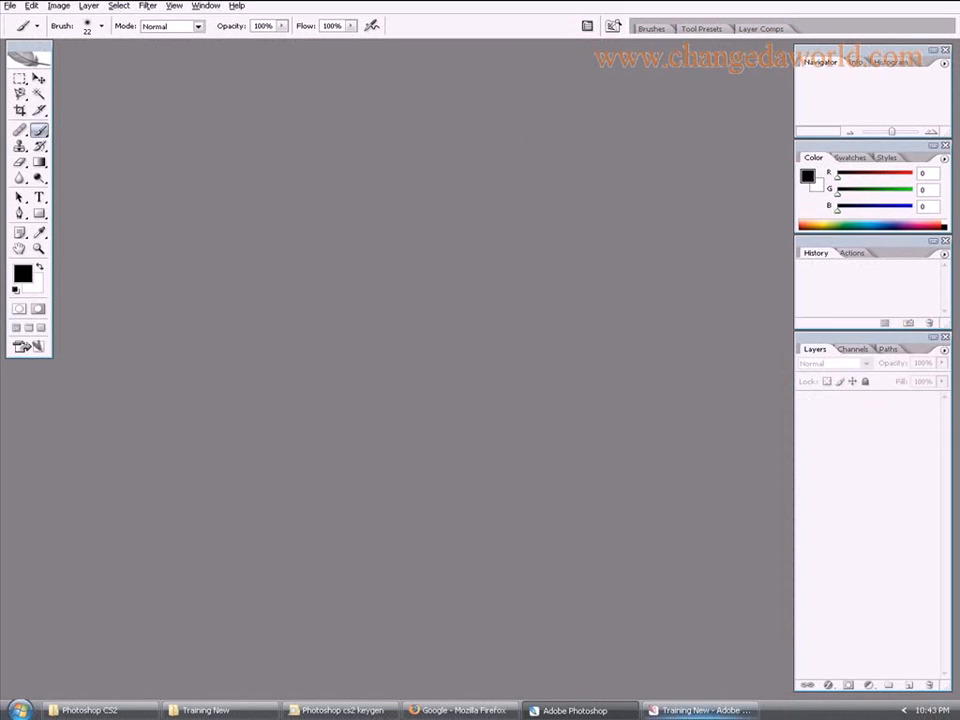
# Step: Switch to Adobe Bridge with the Training New folder to browse for another image
pyautogui.click(693, 711)
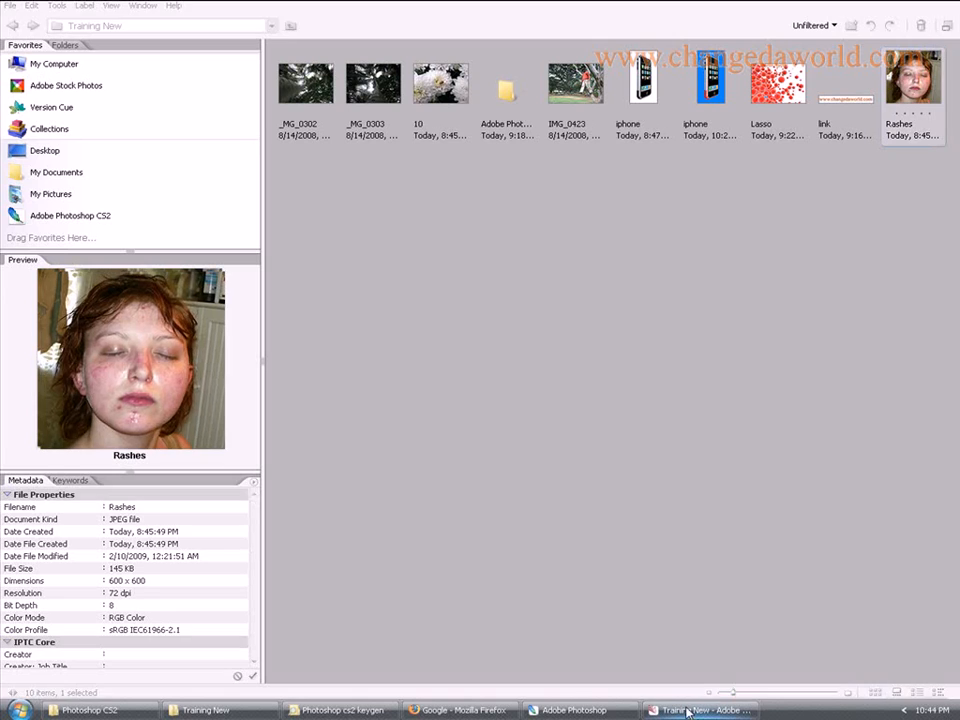
pyautogui.click(693, 711)
pyautogui.click(693, 711)
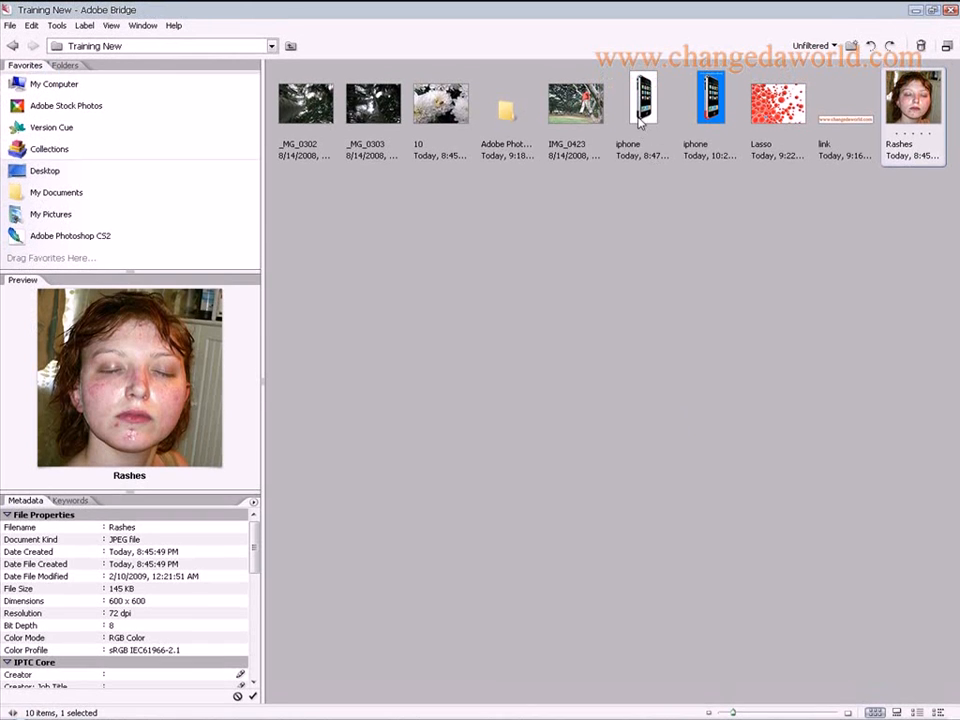